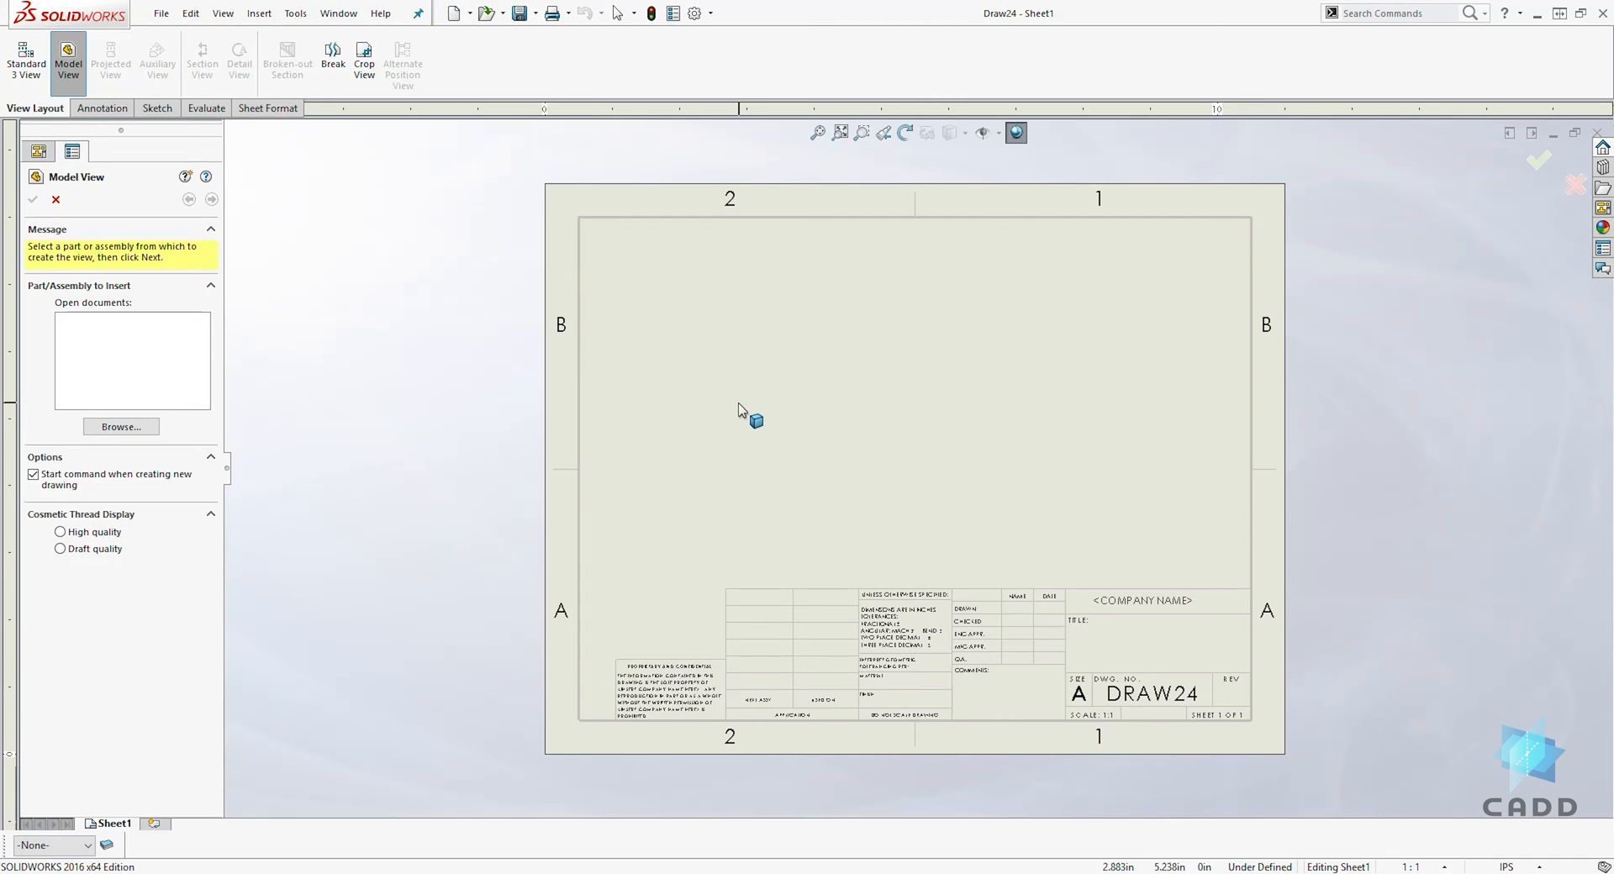
# Insert the Check Valve assembly as a single model view on the sheet's left half, without any projected views
pyautogui.click(154, 419)
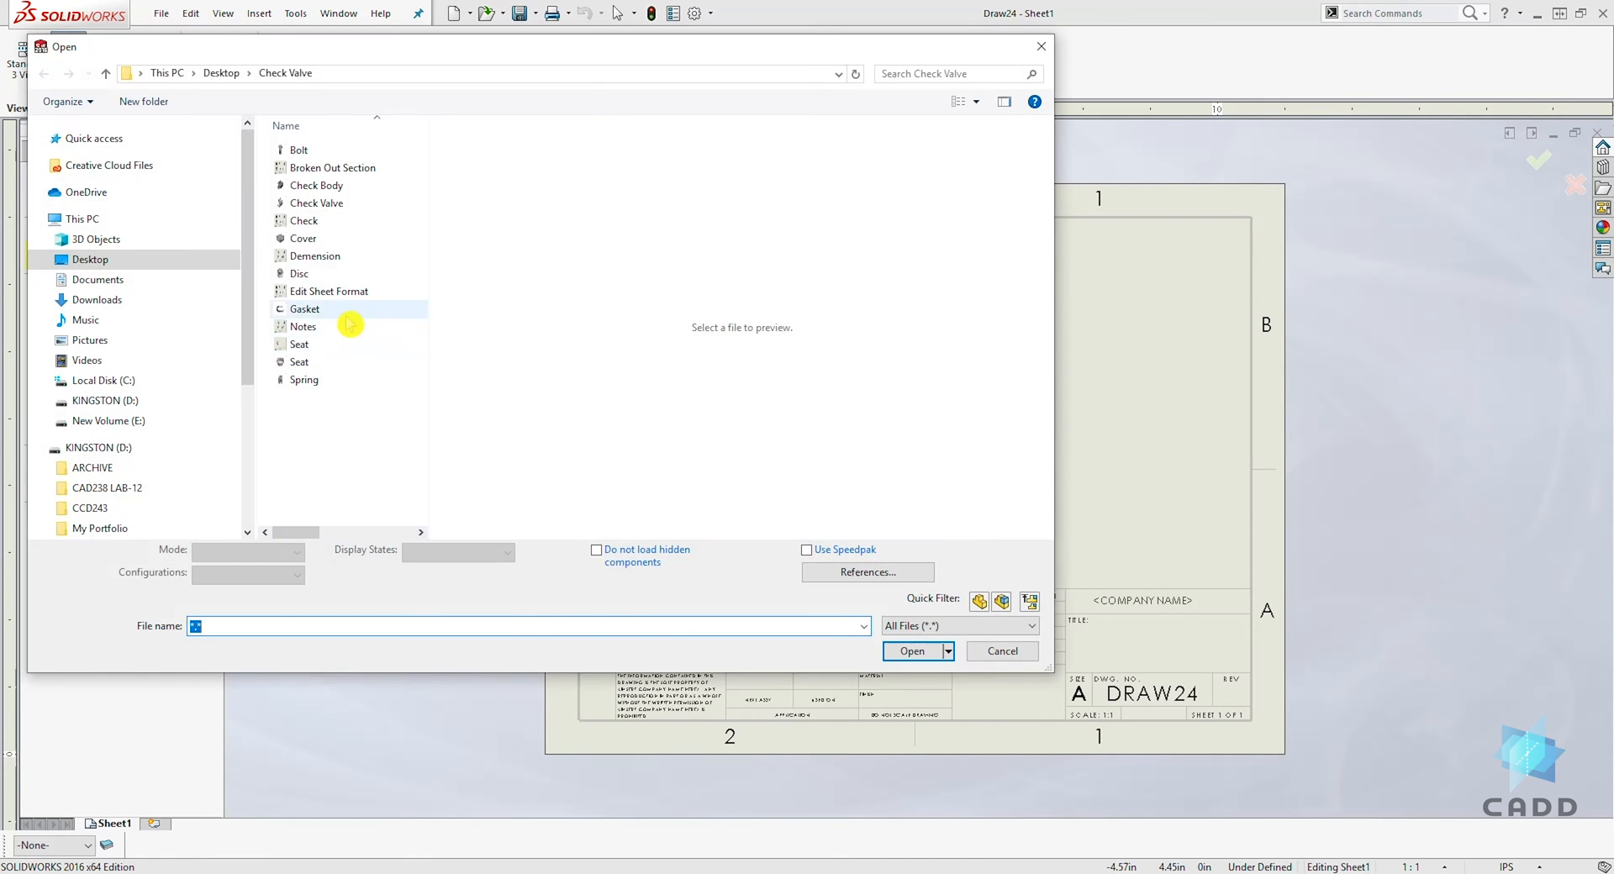
pyautogui.click(303, 202)
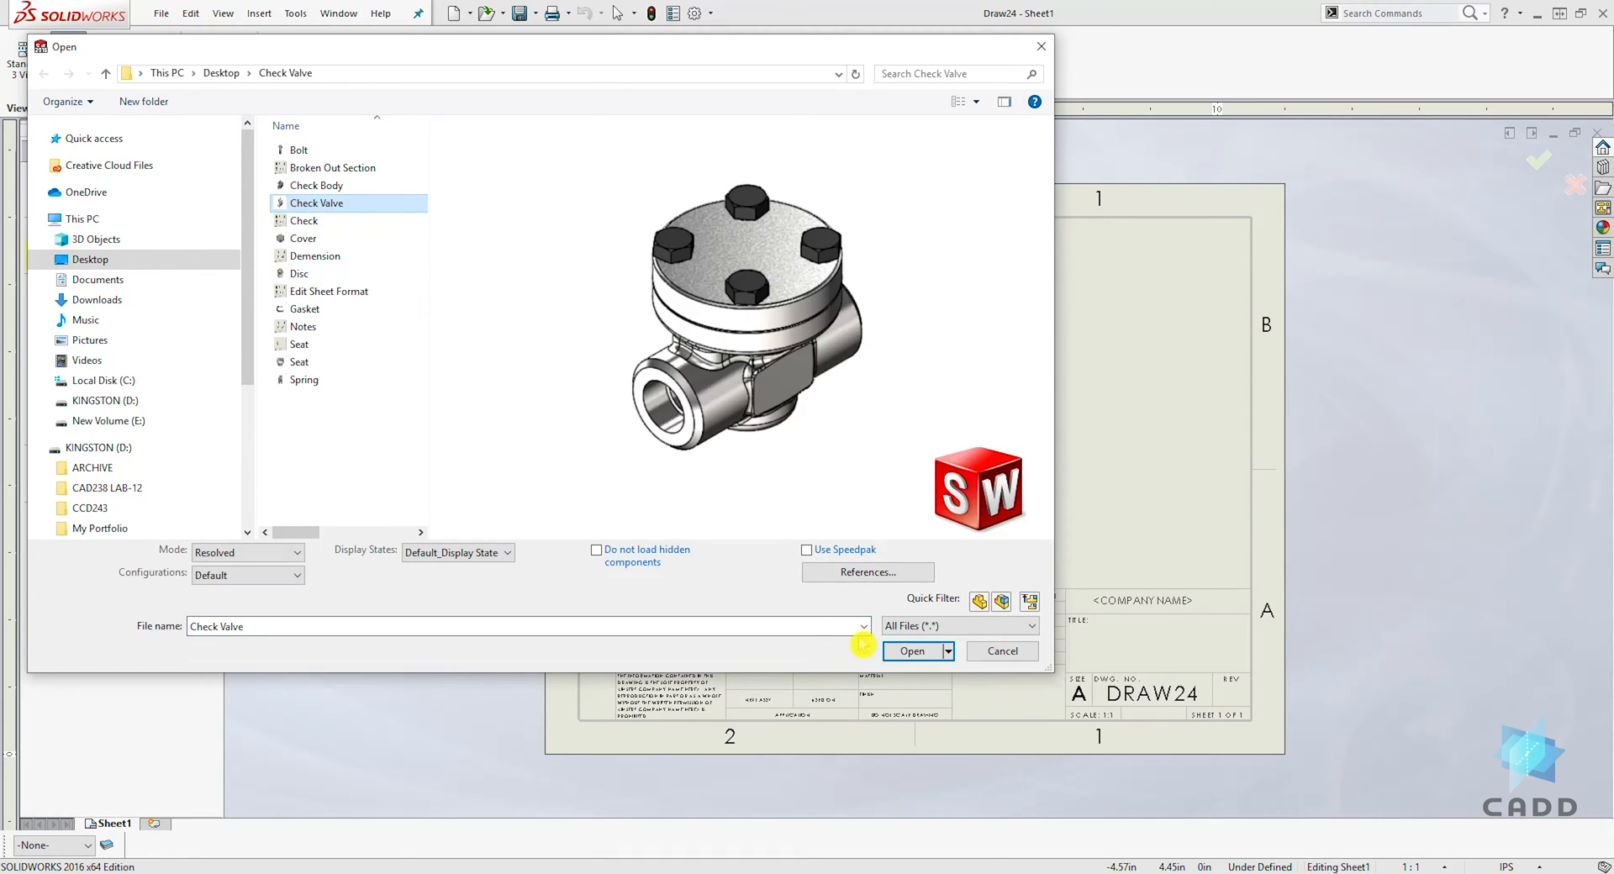
pyautogui.click(927, 657)
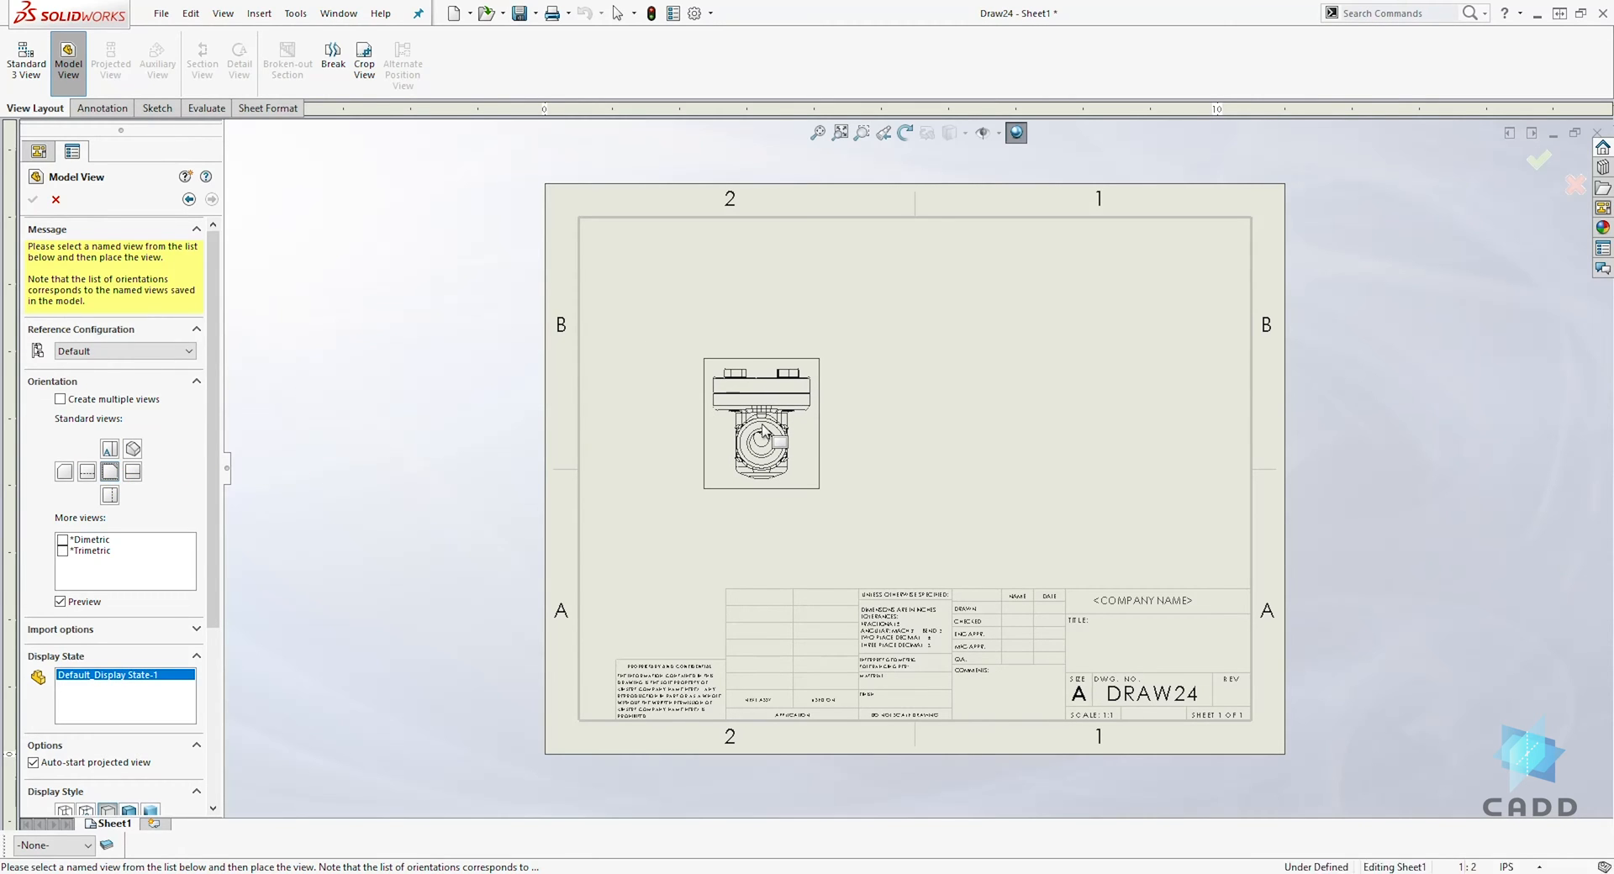
pyautogui.click(763, 433)
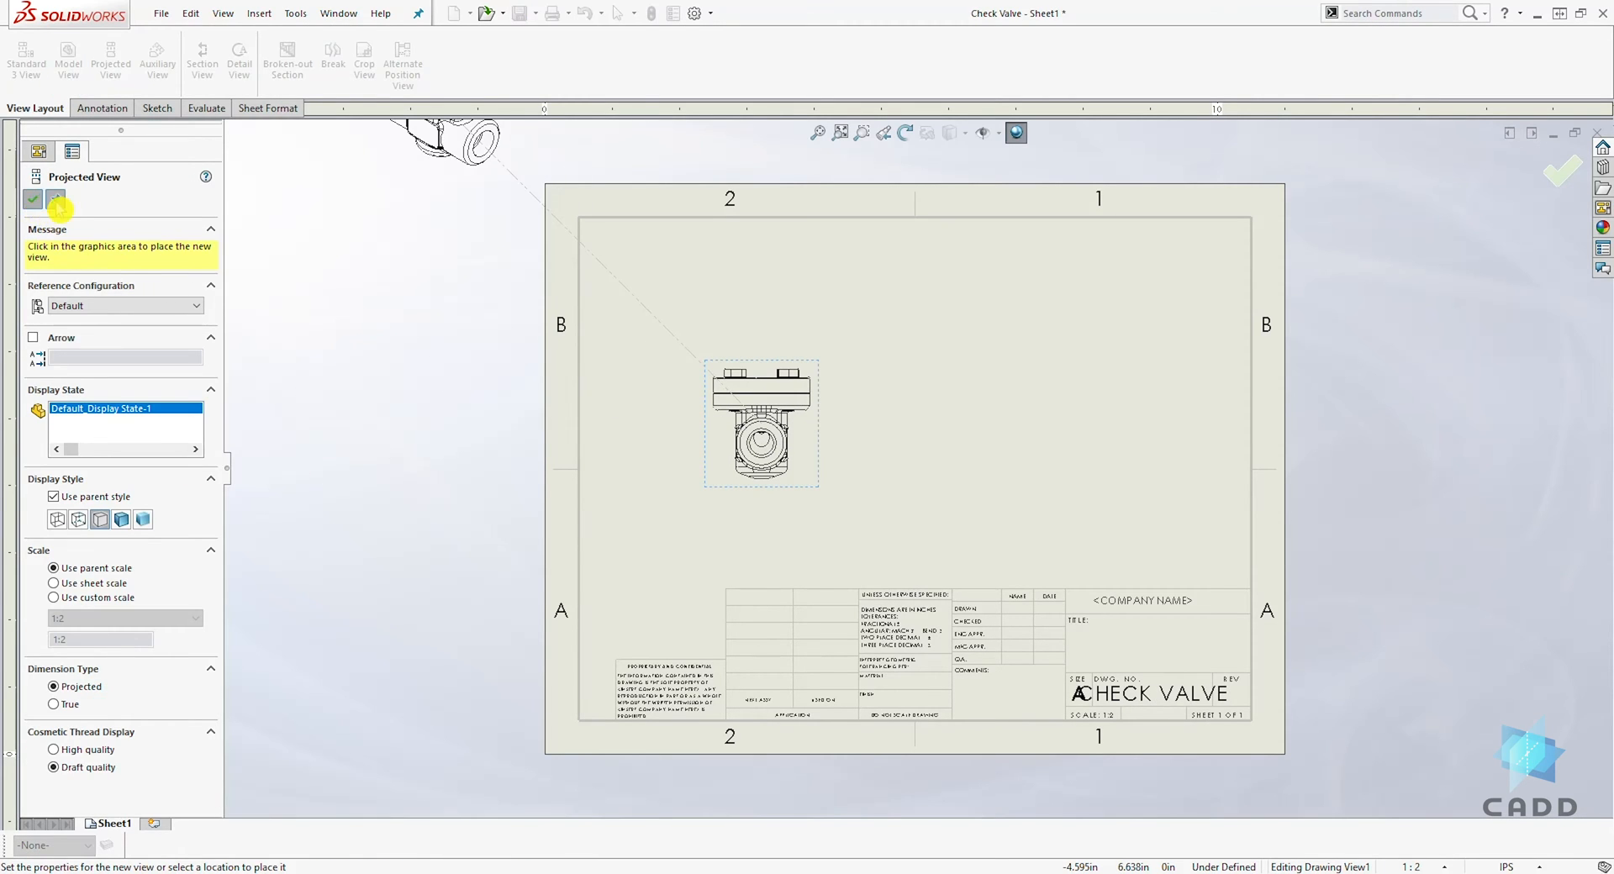
pyautogui.press('Escape')
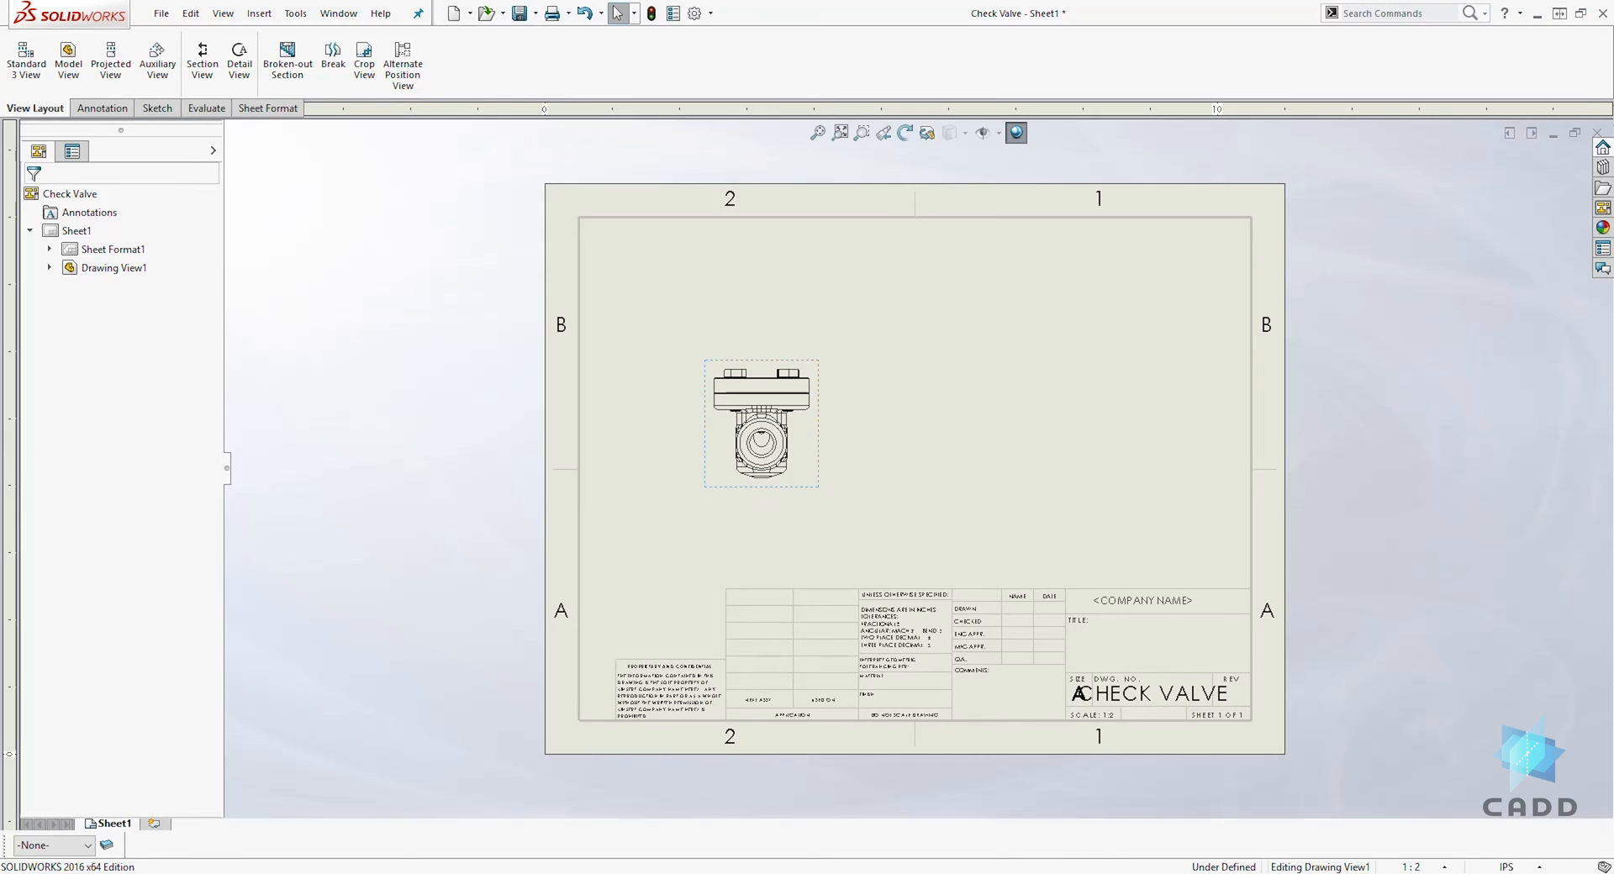
# Place a vertical section cutting line through the midpoint of the cover's upper edge in the valve view
pyautogui.click(809, 457)
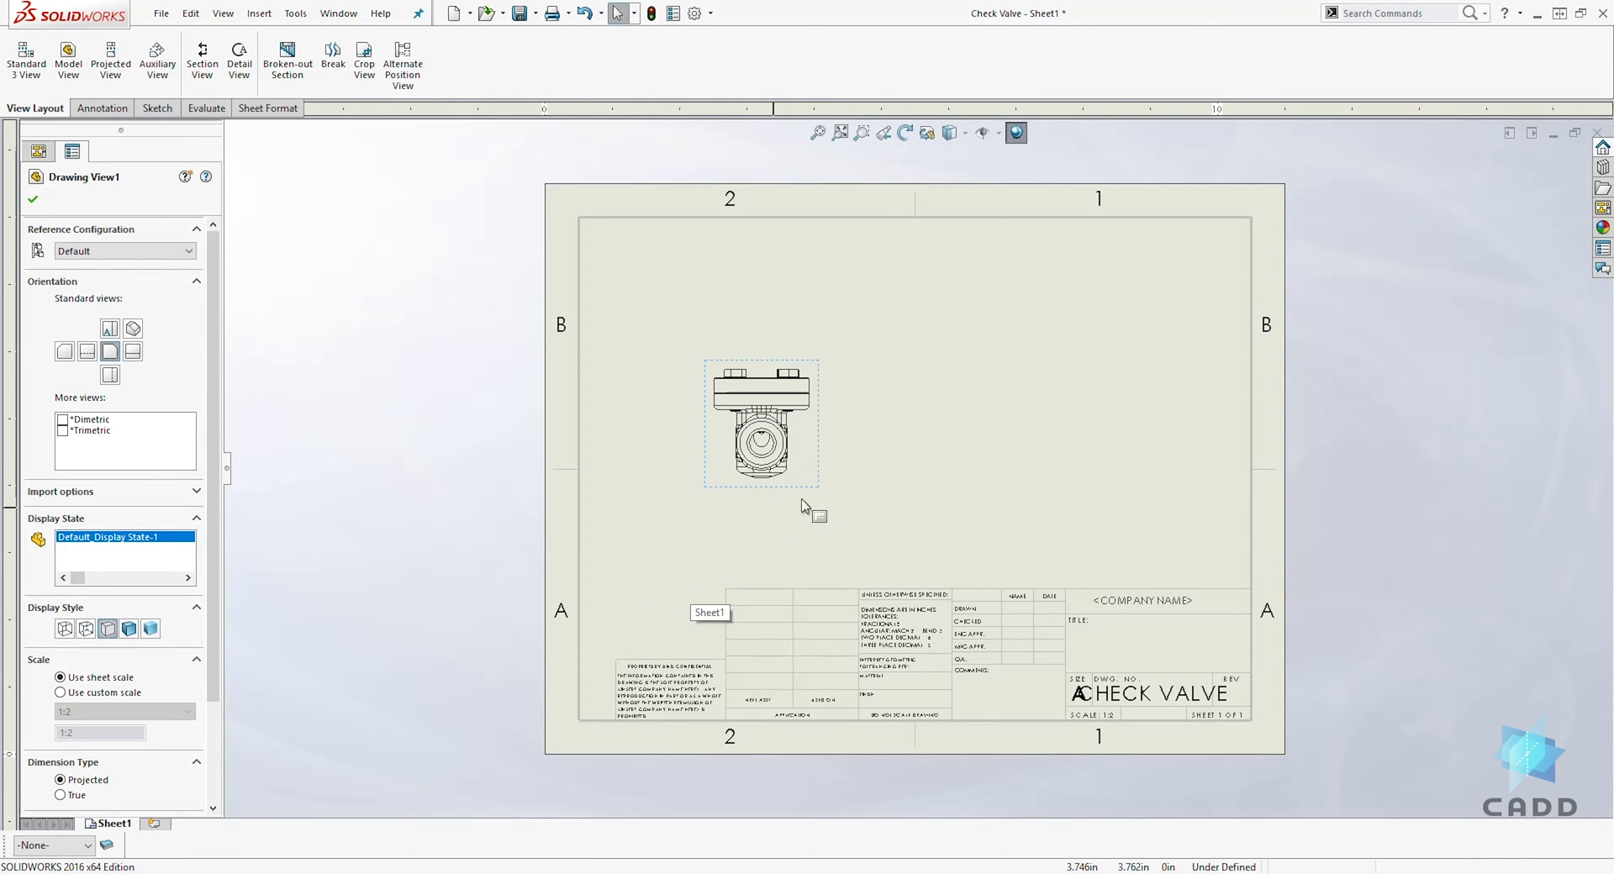
pyautogui.click(202, 65)
pyautogui.scroll(-1, 799, 395)
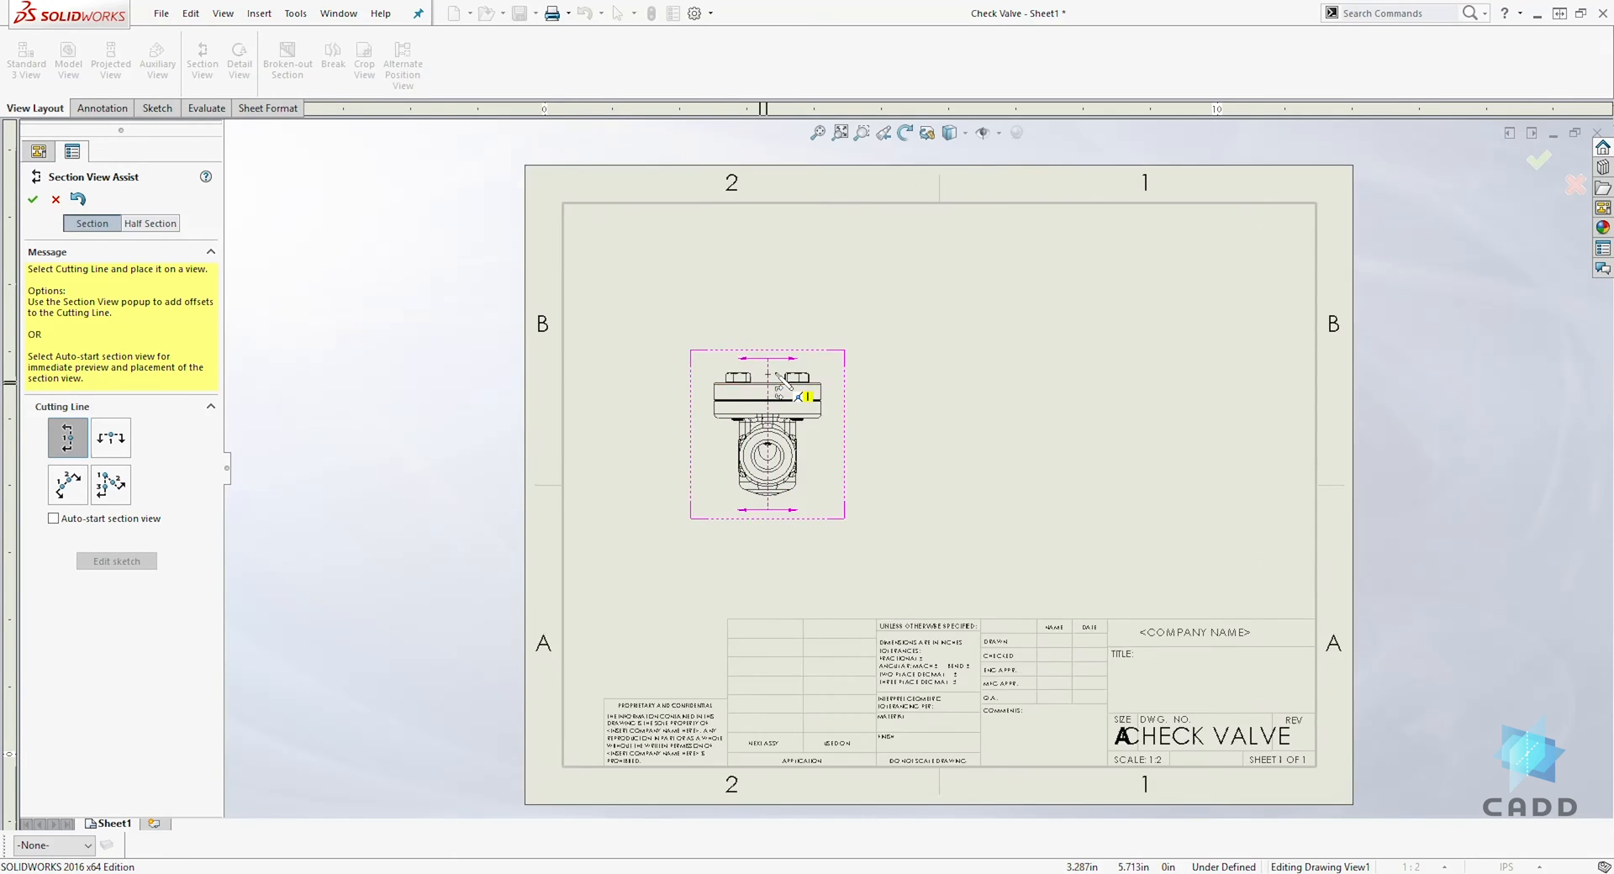
pyautogui.scroll(-5, 777, 373)
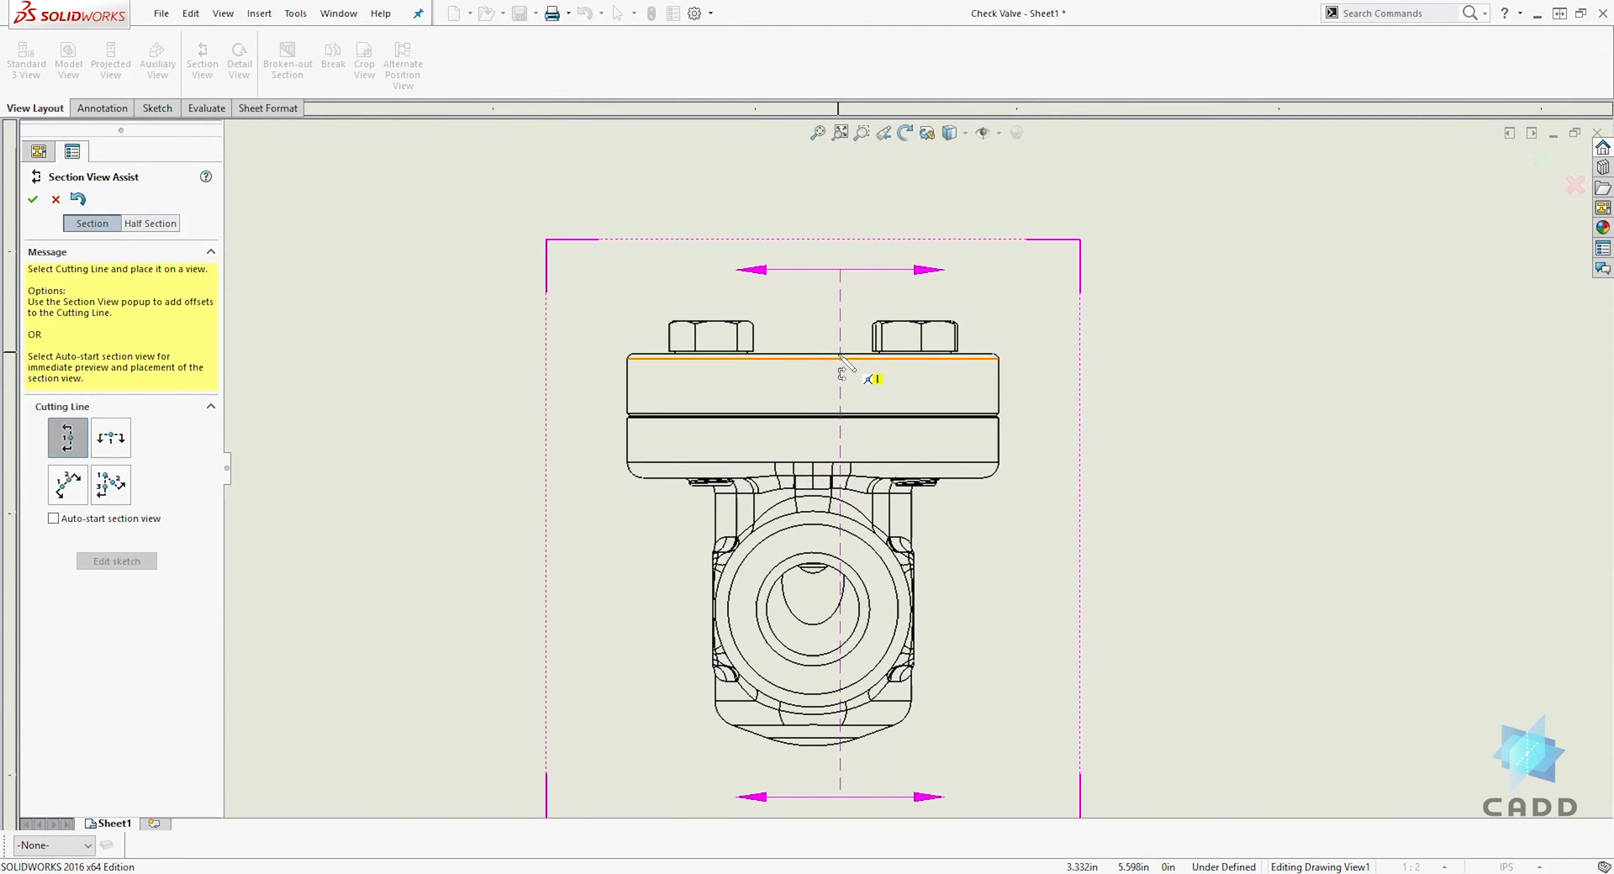
pyautogui.scroll(-1, 841, 357)
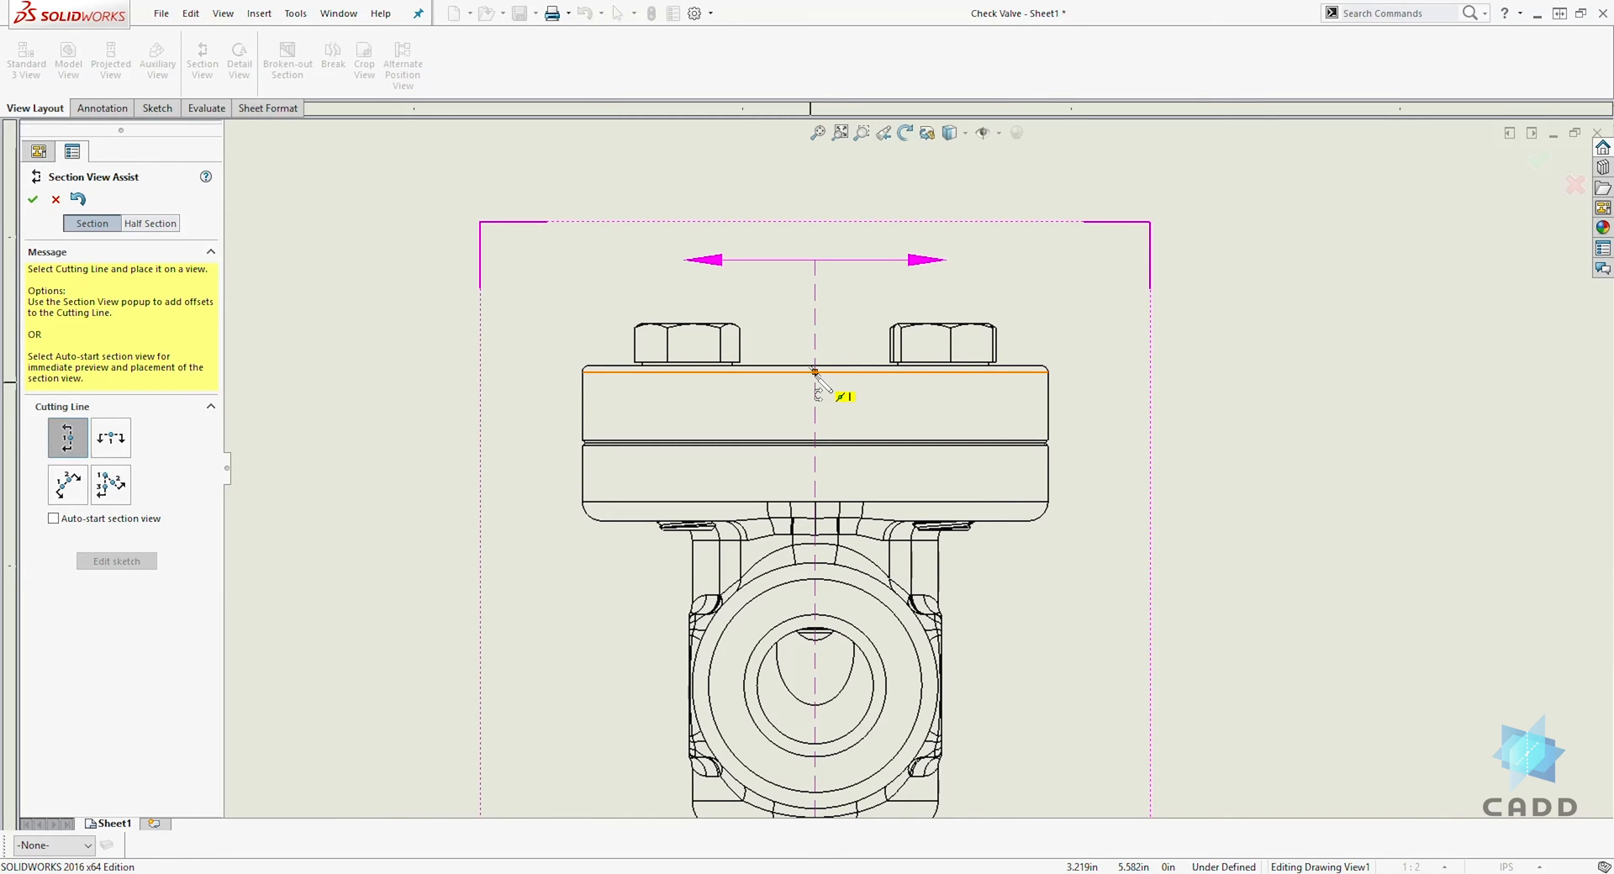
pyautogui.click(815, 370)
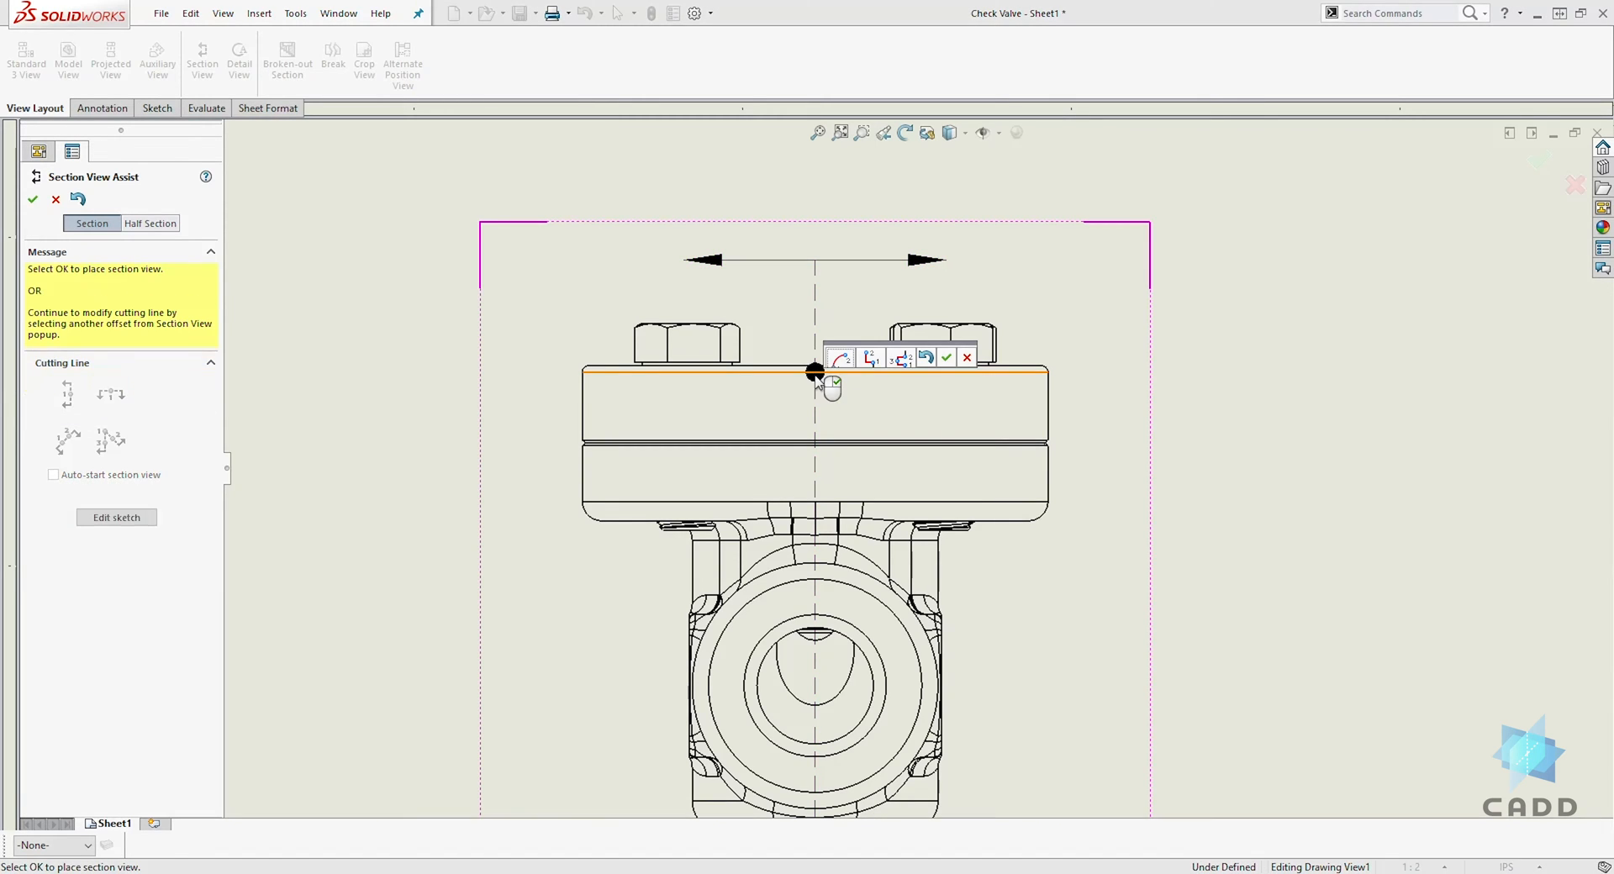
pyautogui.click(947, 358)
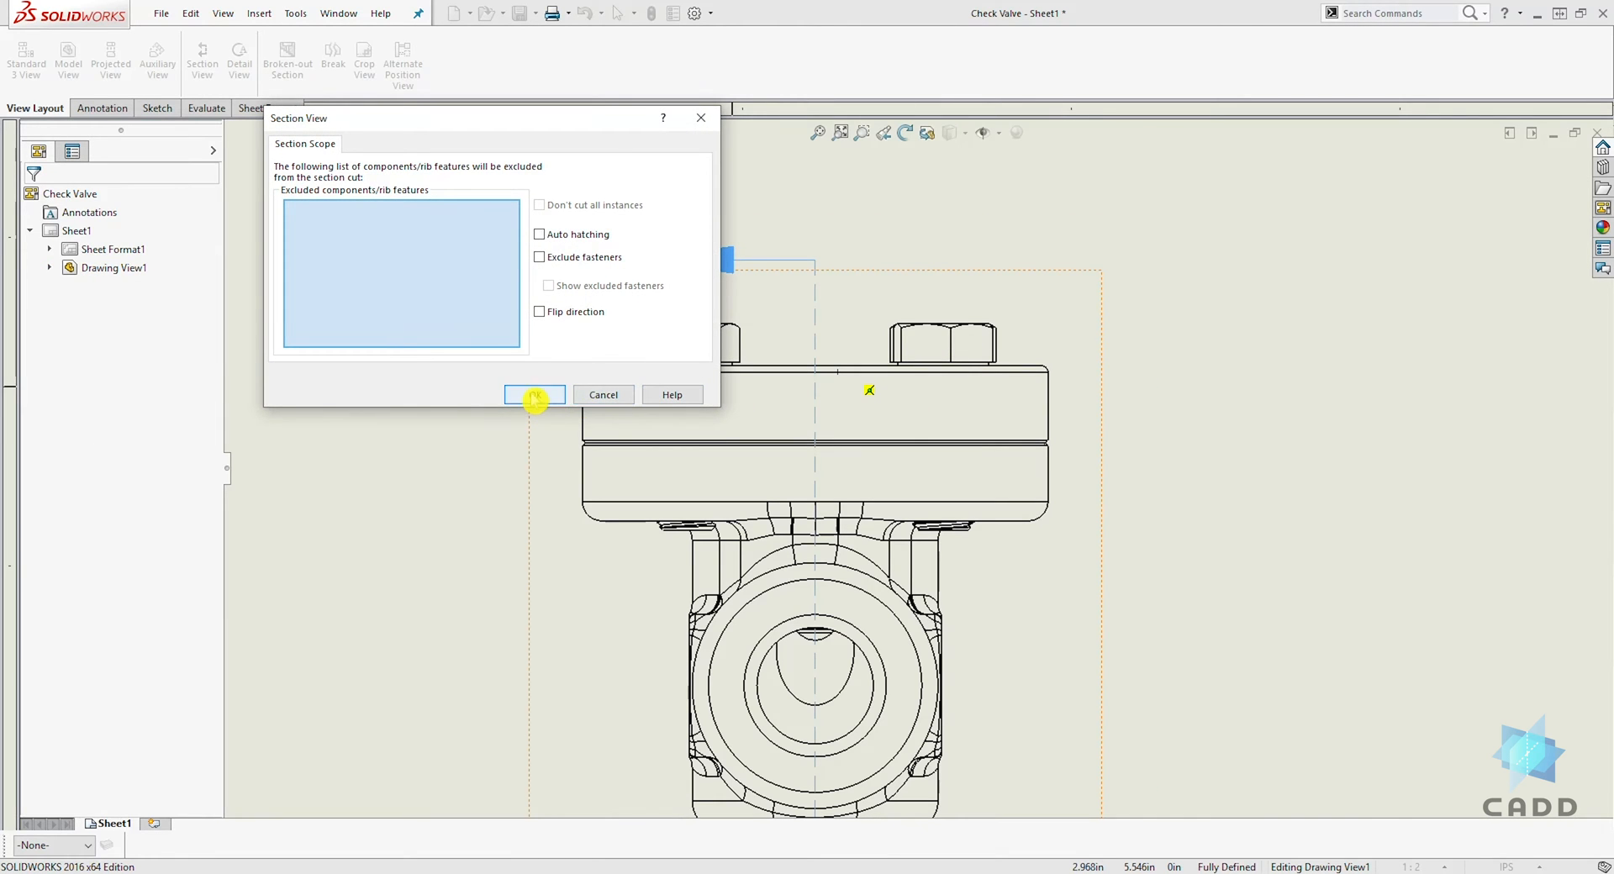
# Accept the section scope with no excluded components and place section view A-A to the right of the valve view
pyautogui.click(535, 395)
pyautogui.scroll(3, 1050, 423)
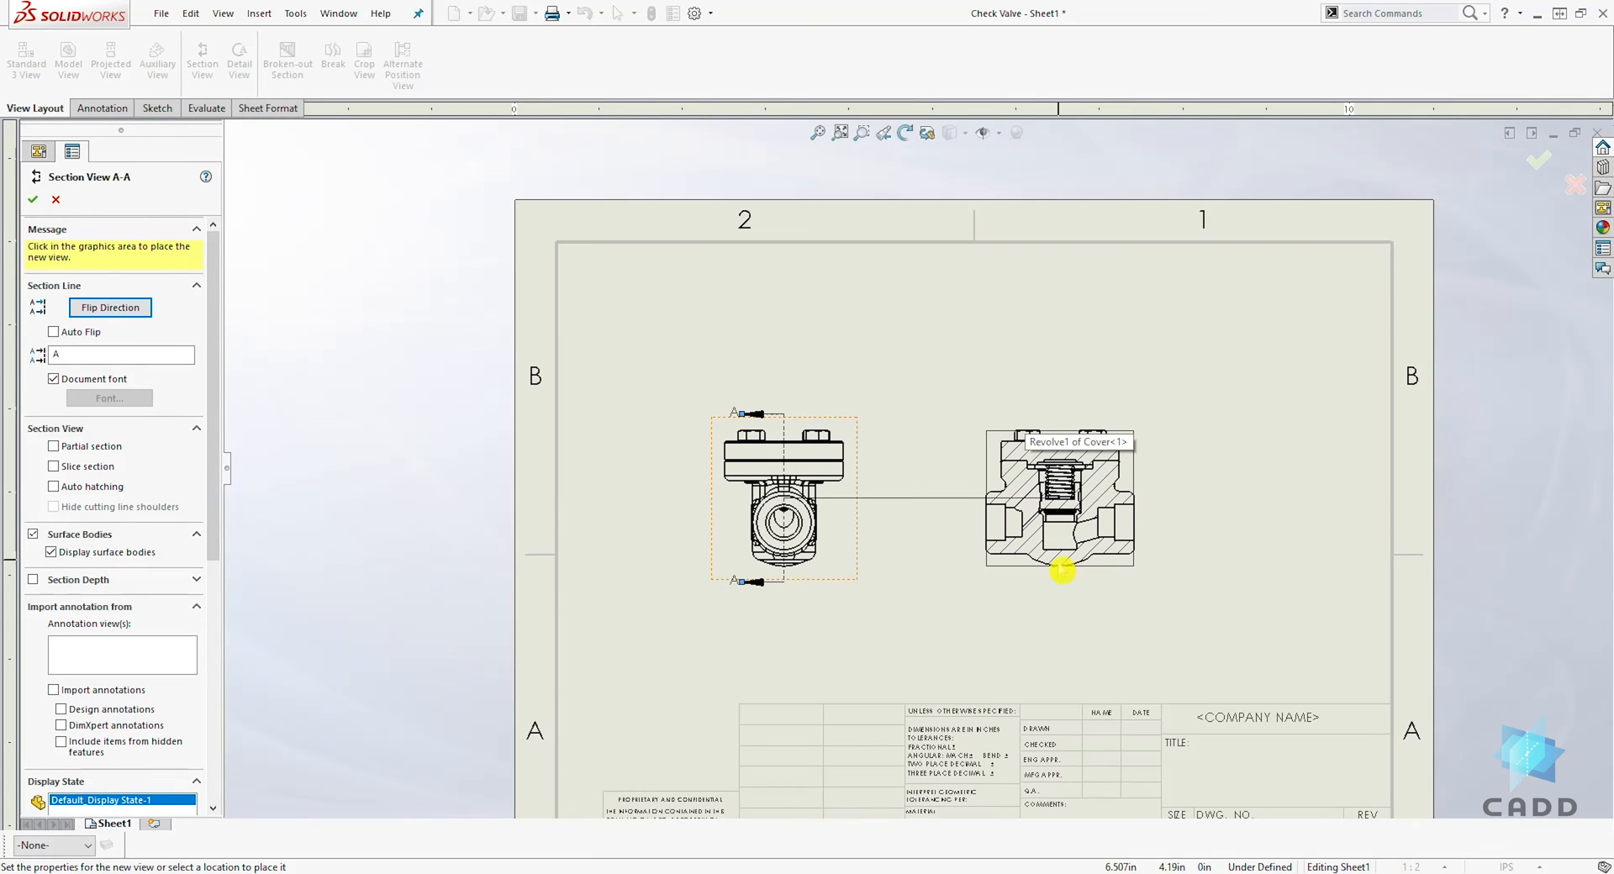
pyautogui.click(1055, 570)
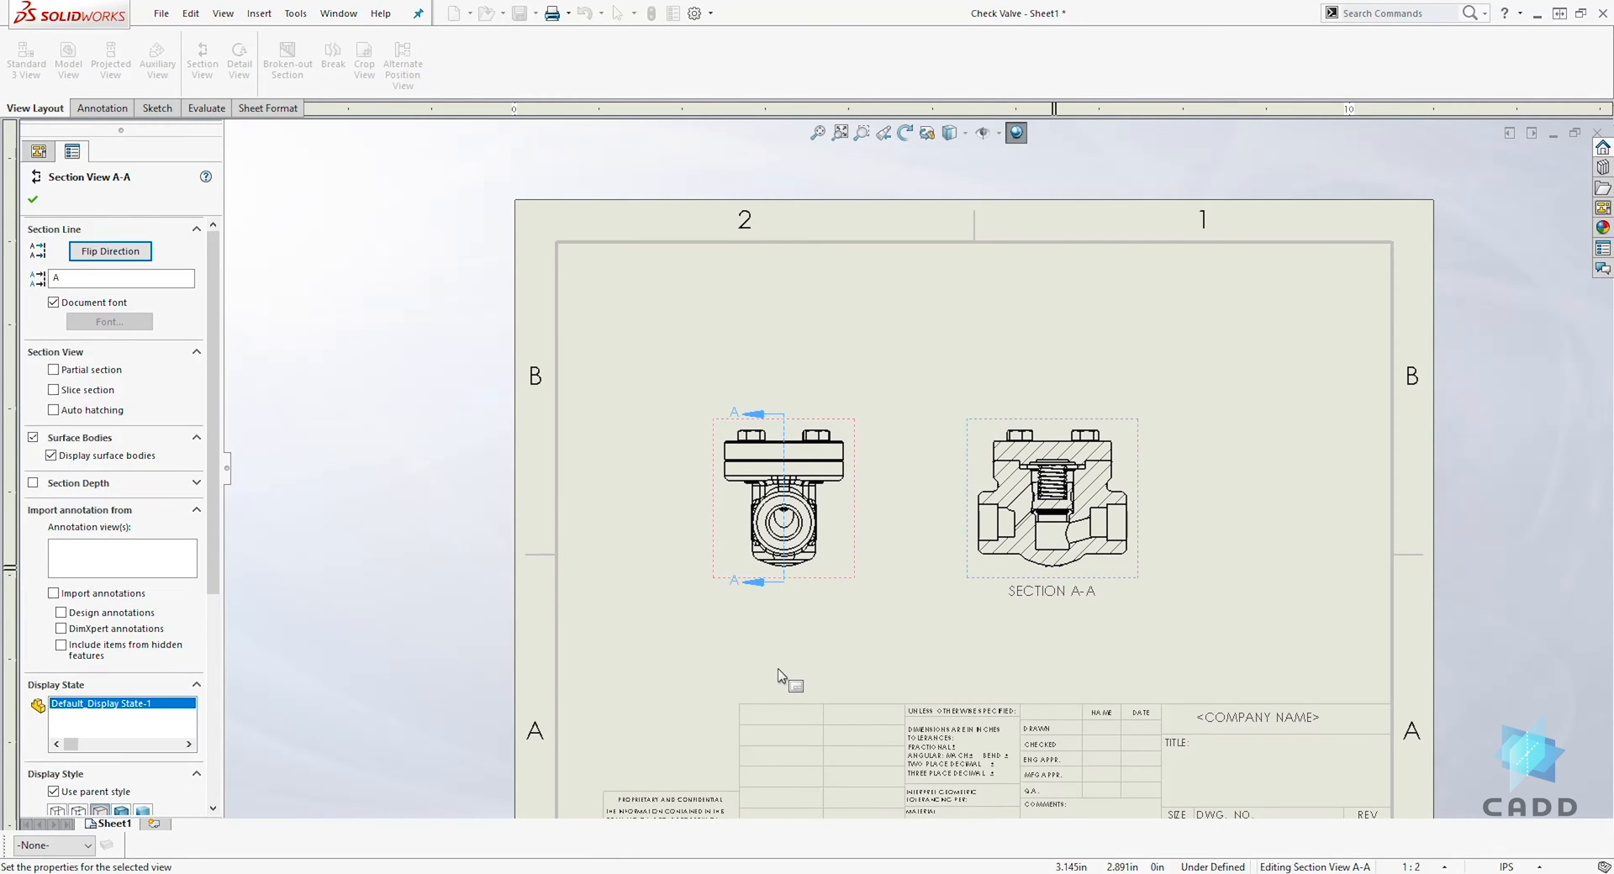
pyautogui.click(33, 200)
# Insert a top-level-only bill of materials from section view A-A and place it at the sheet border's upper-right corner
pyautogui.scroll(-1, 1229, 503)
pyautogui.moveTo(1250, 482); pyautogui.dragTo(1211, 475, button='middle')
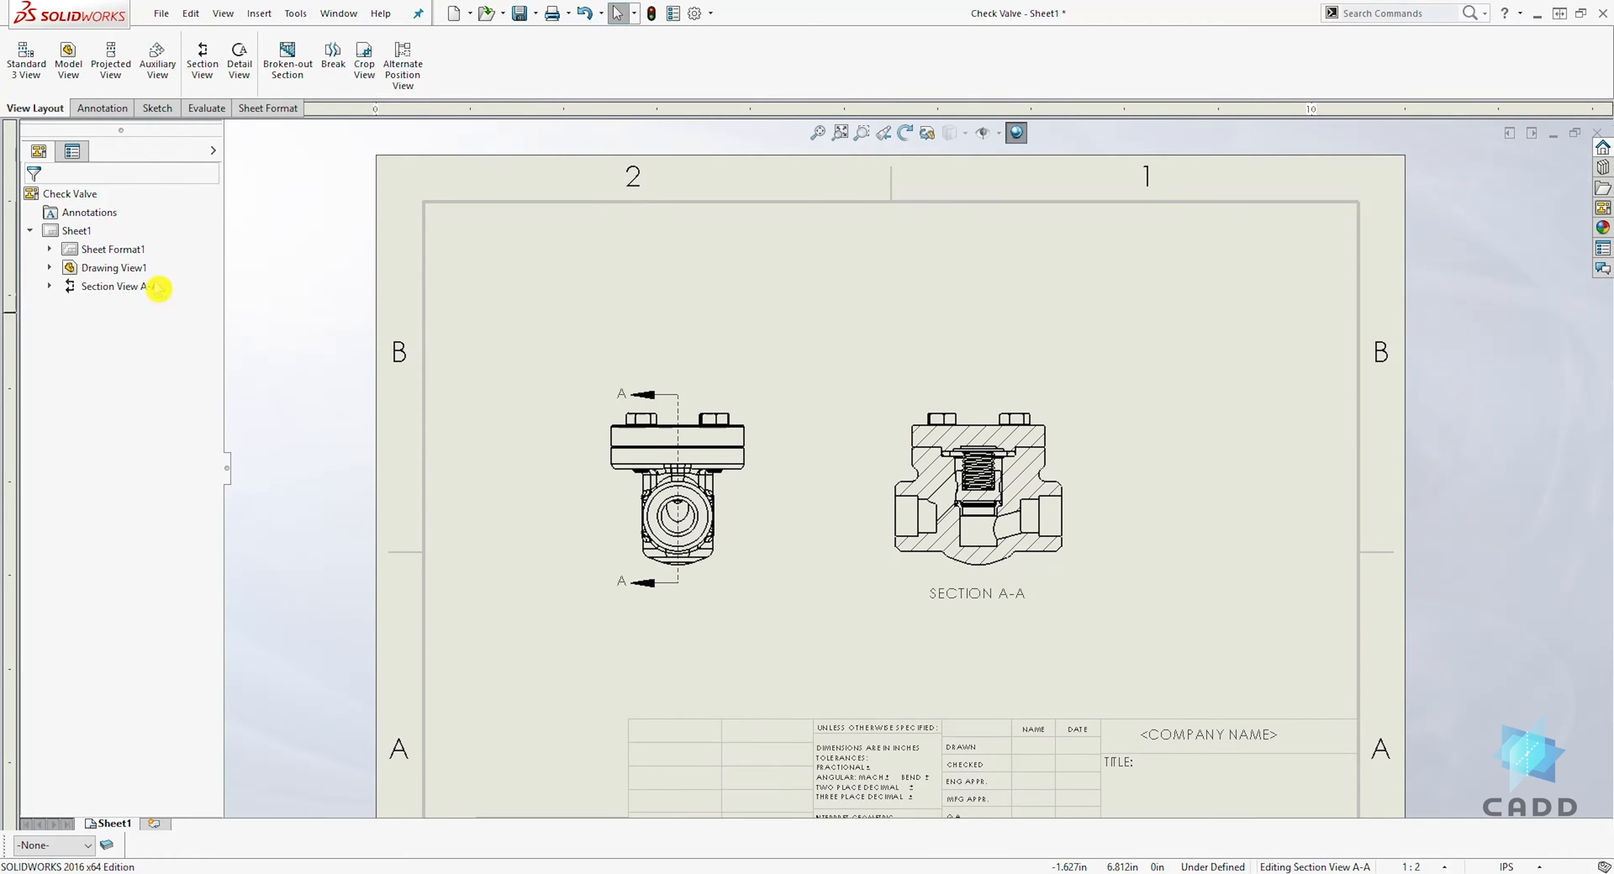
pyautogui.click(103, 109)
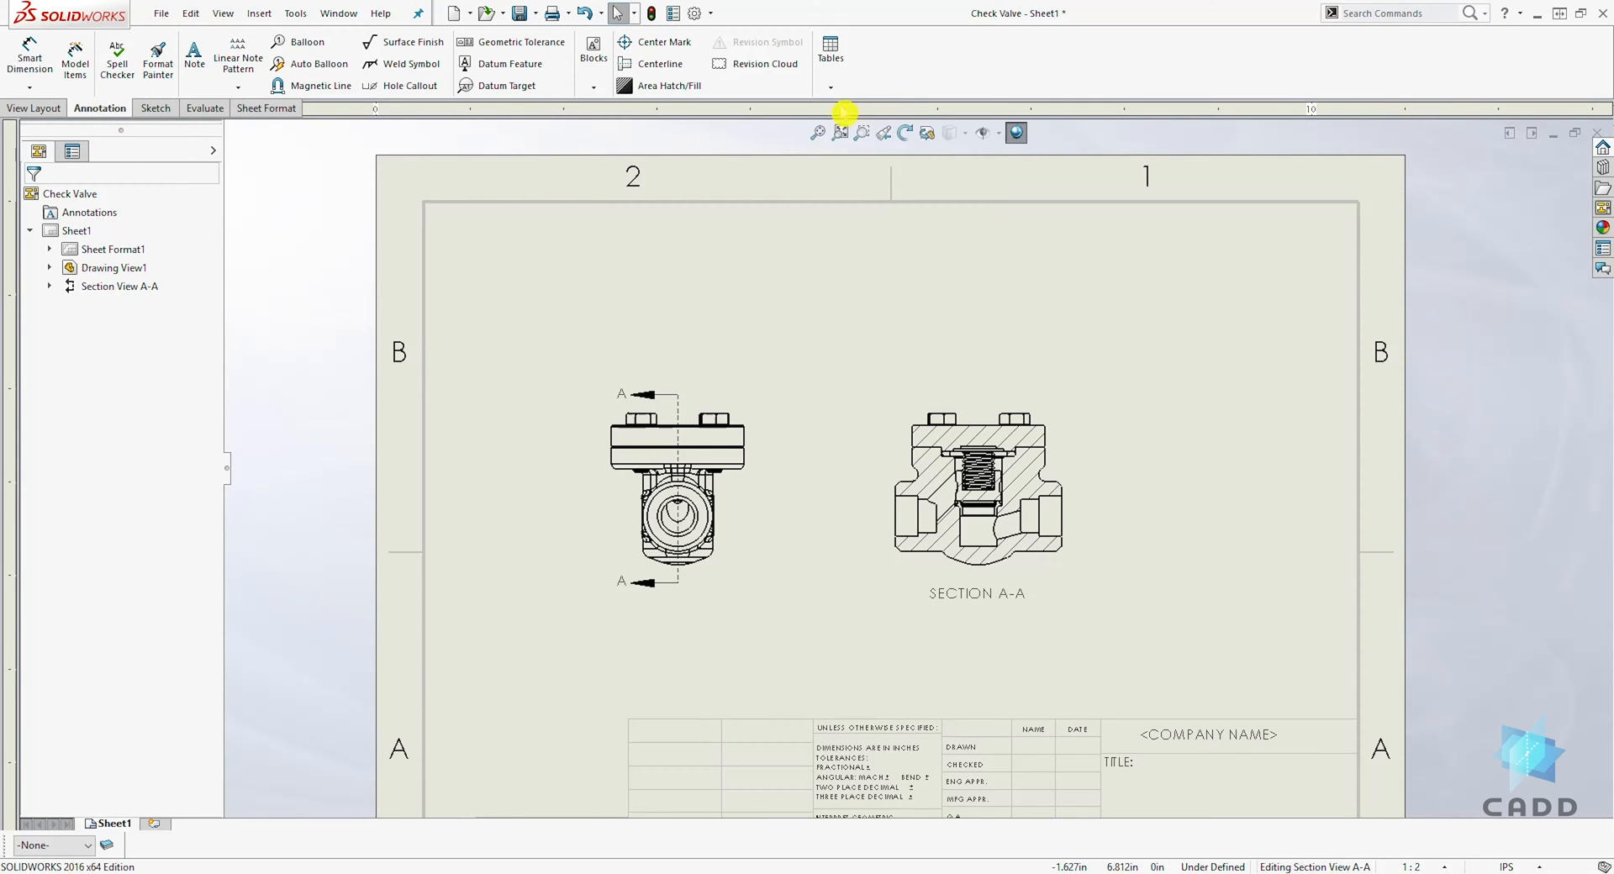
pyautogui.click(837, 95)
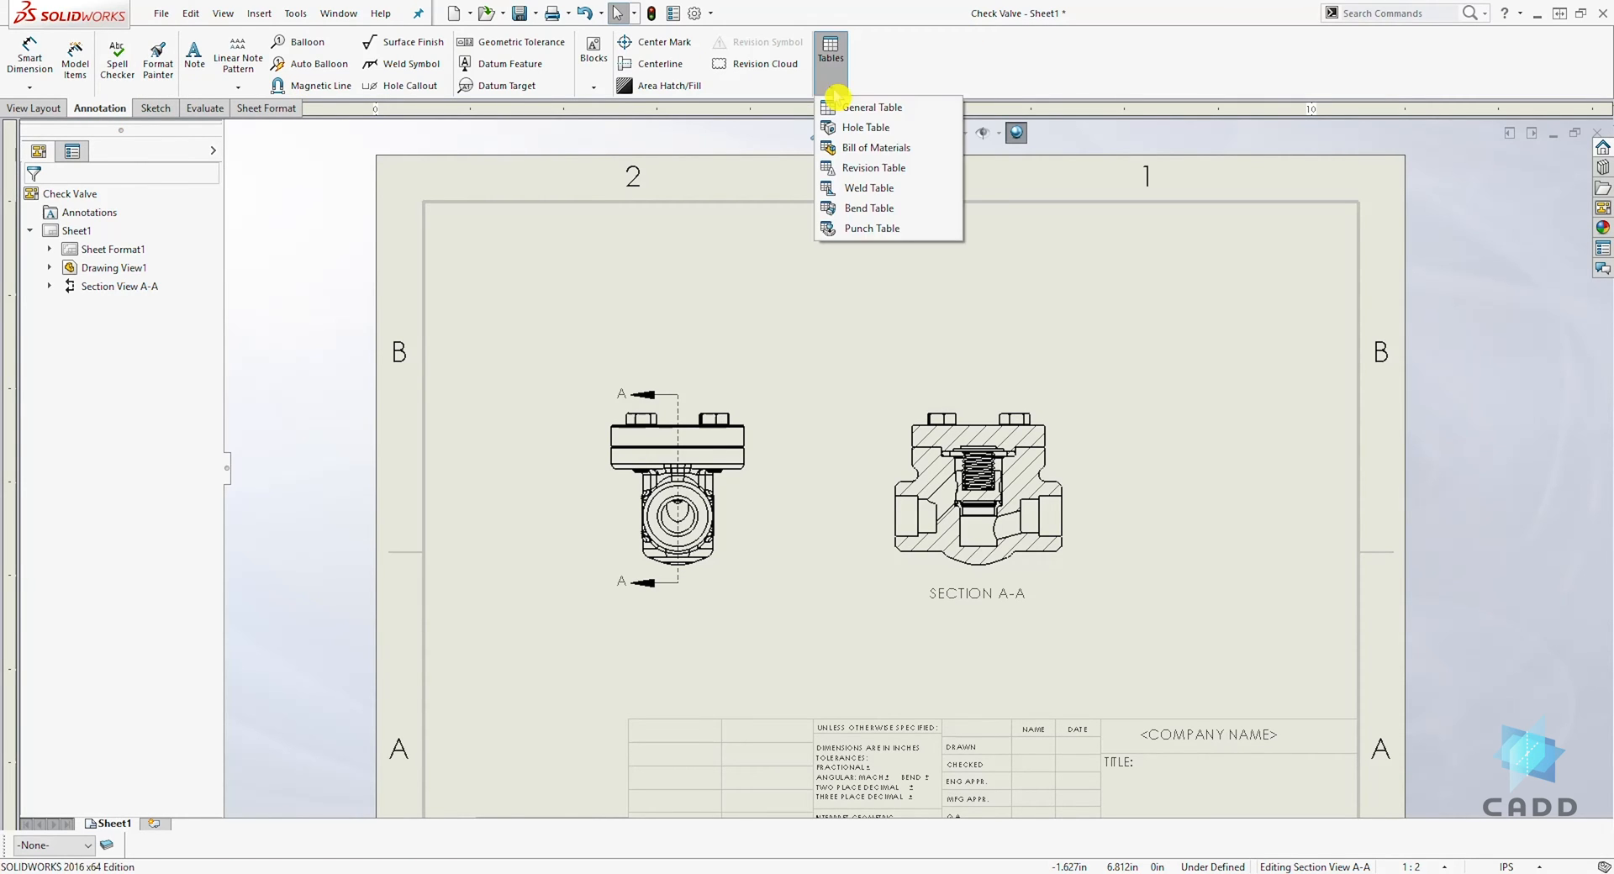
pyautogui.click(894, 148)
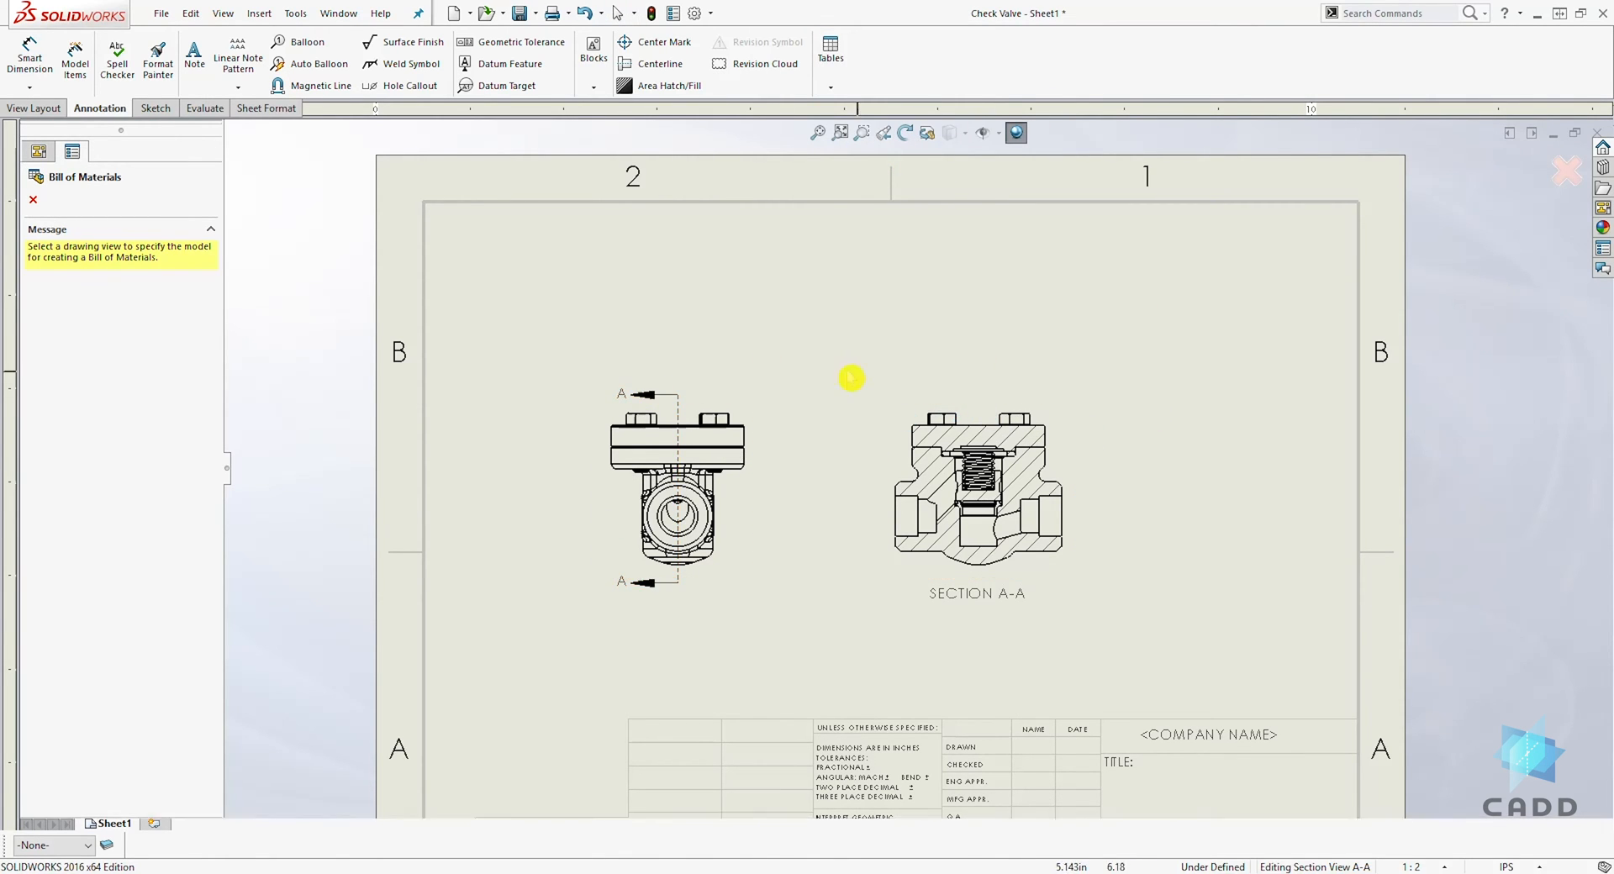
pyautogui.click(1059, 420)
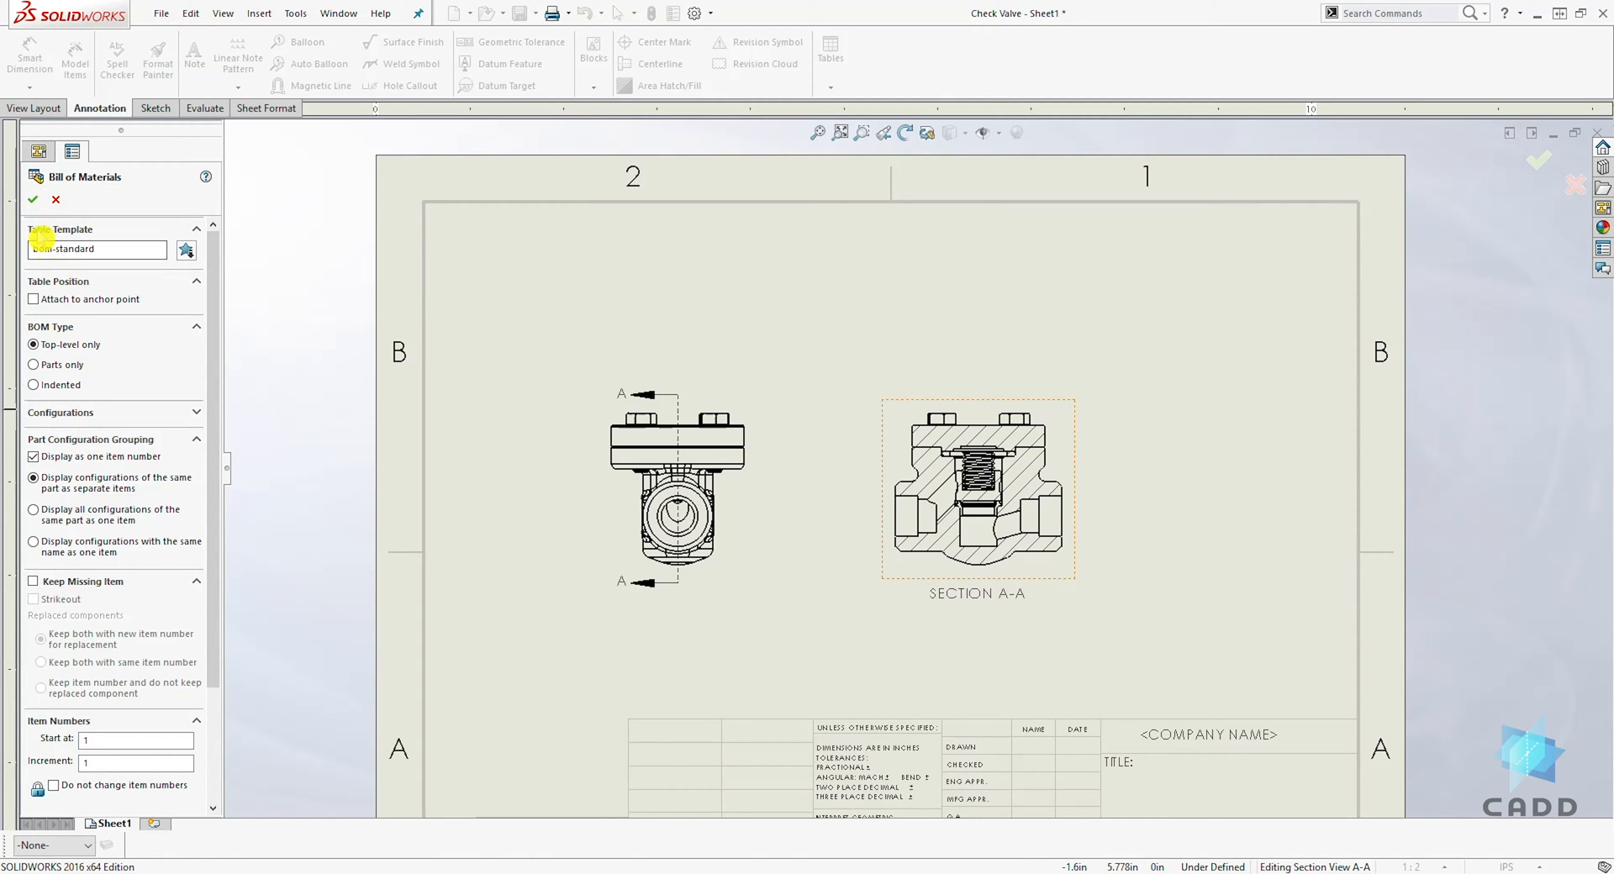
pyautogui.click(37, 205)
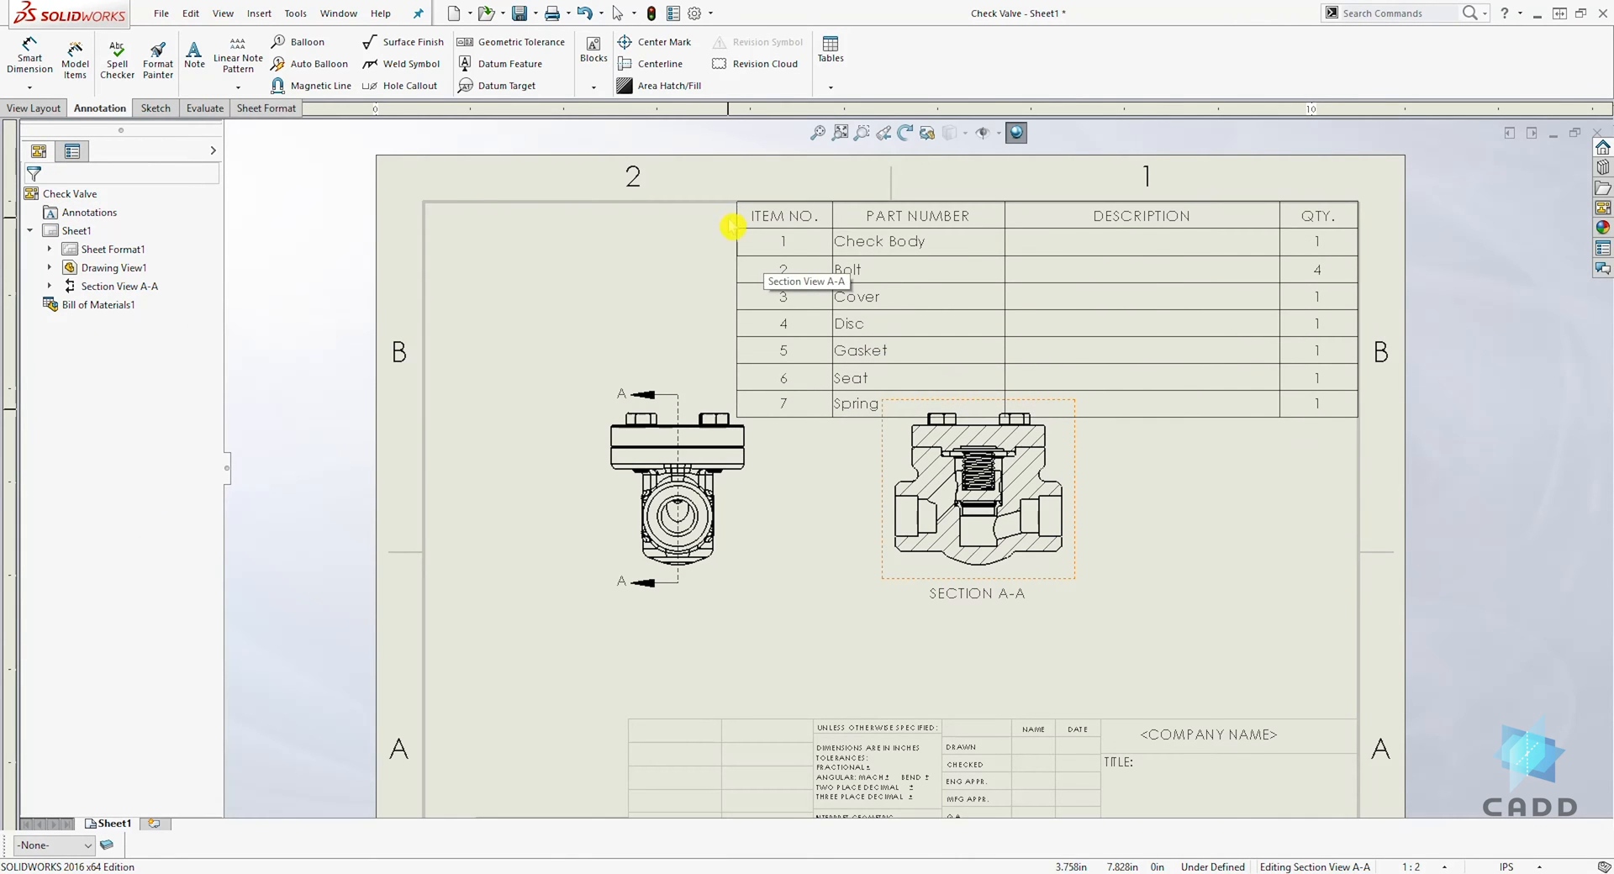
pyautogui.click(750, 221)
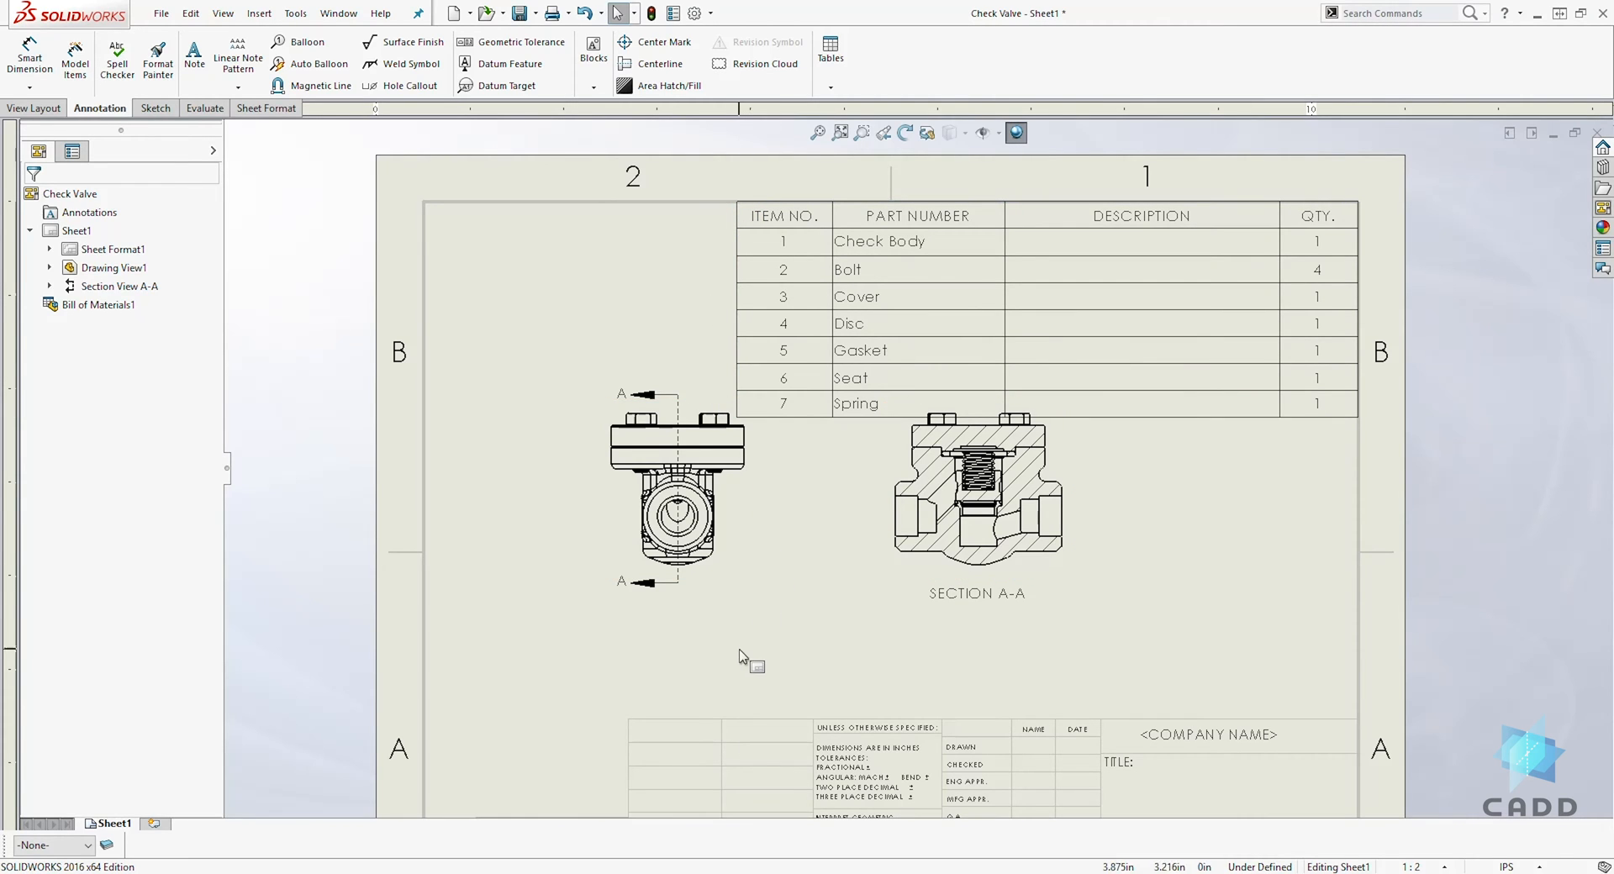
# Move the valve view and section A-A down clear of the bill of materials, spacing the two views farther apart
pyautogui.moveTo(732, 586); pyautogui.dragTo(720, 659)
pyautogui.moveTo(1072, 523); pyautogui.dragTo(1132, 532)
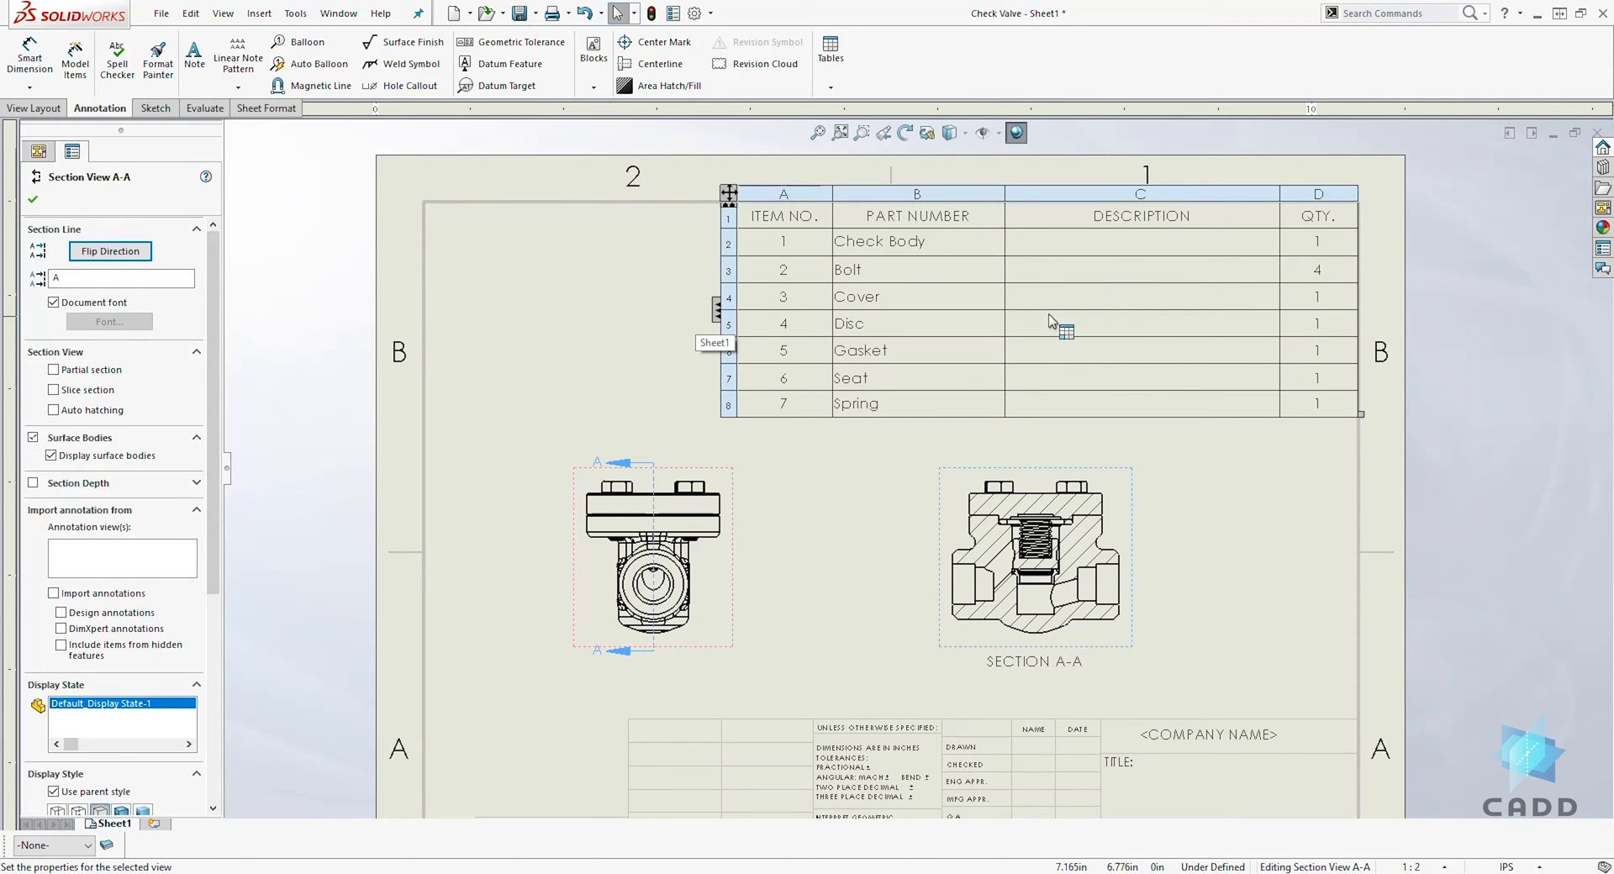
pyautogui.click(1114, 251)
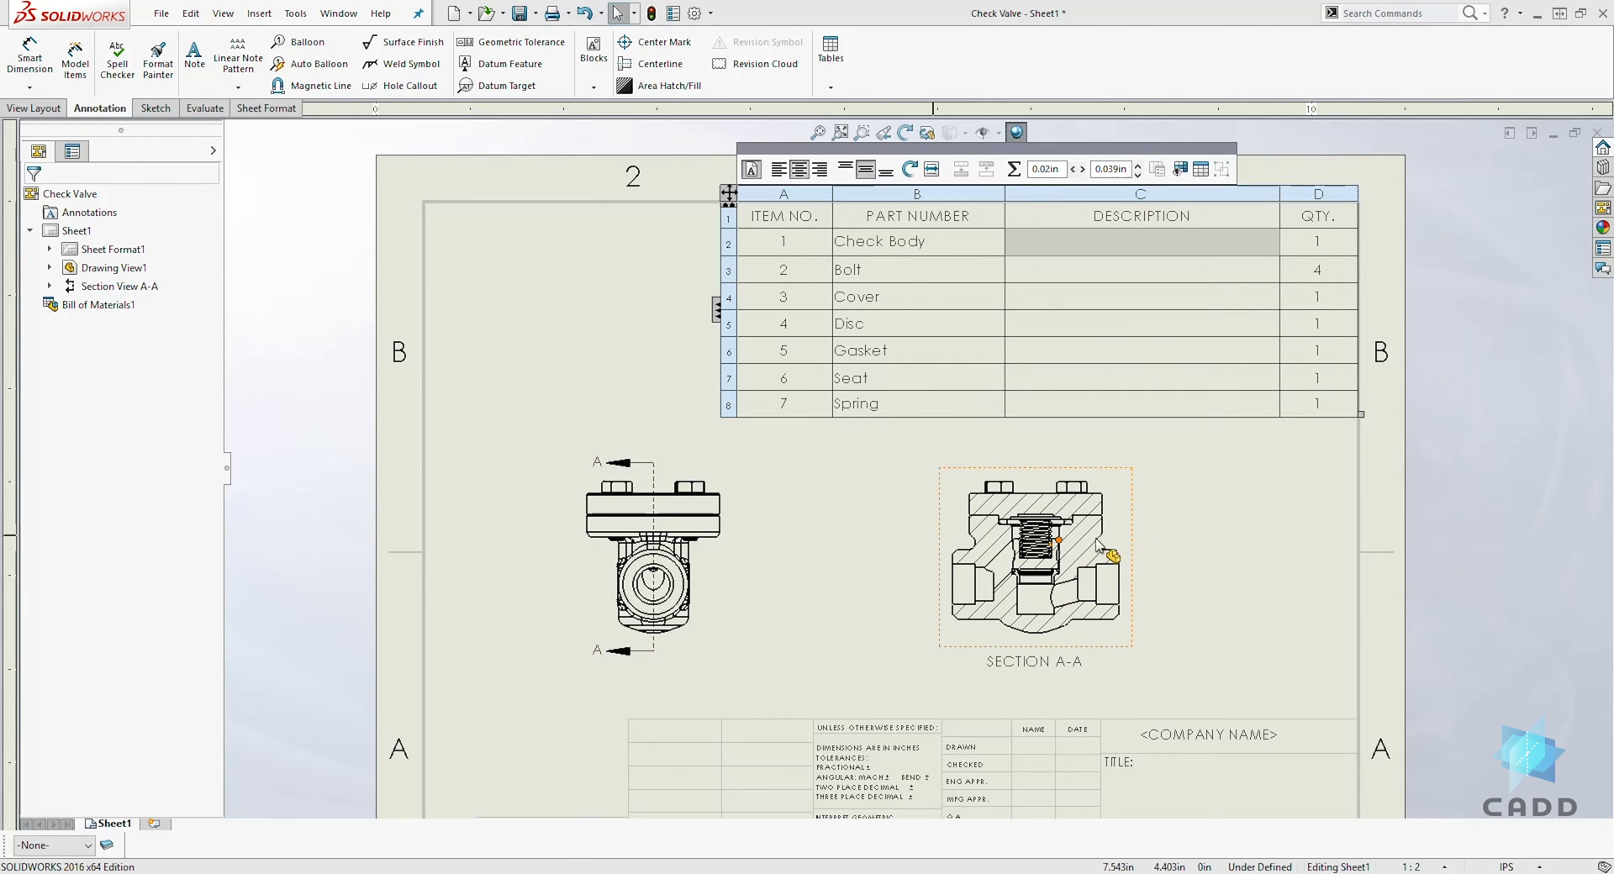
pyautogui.click(845, 494)
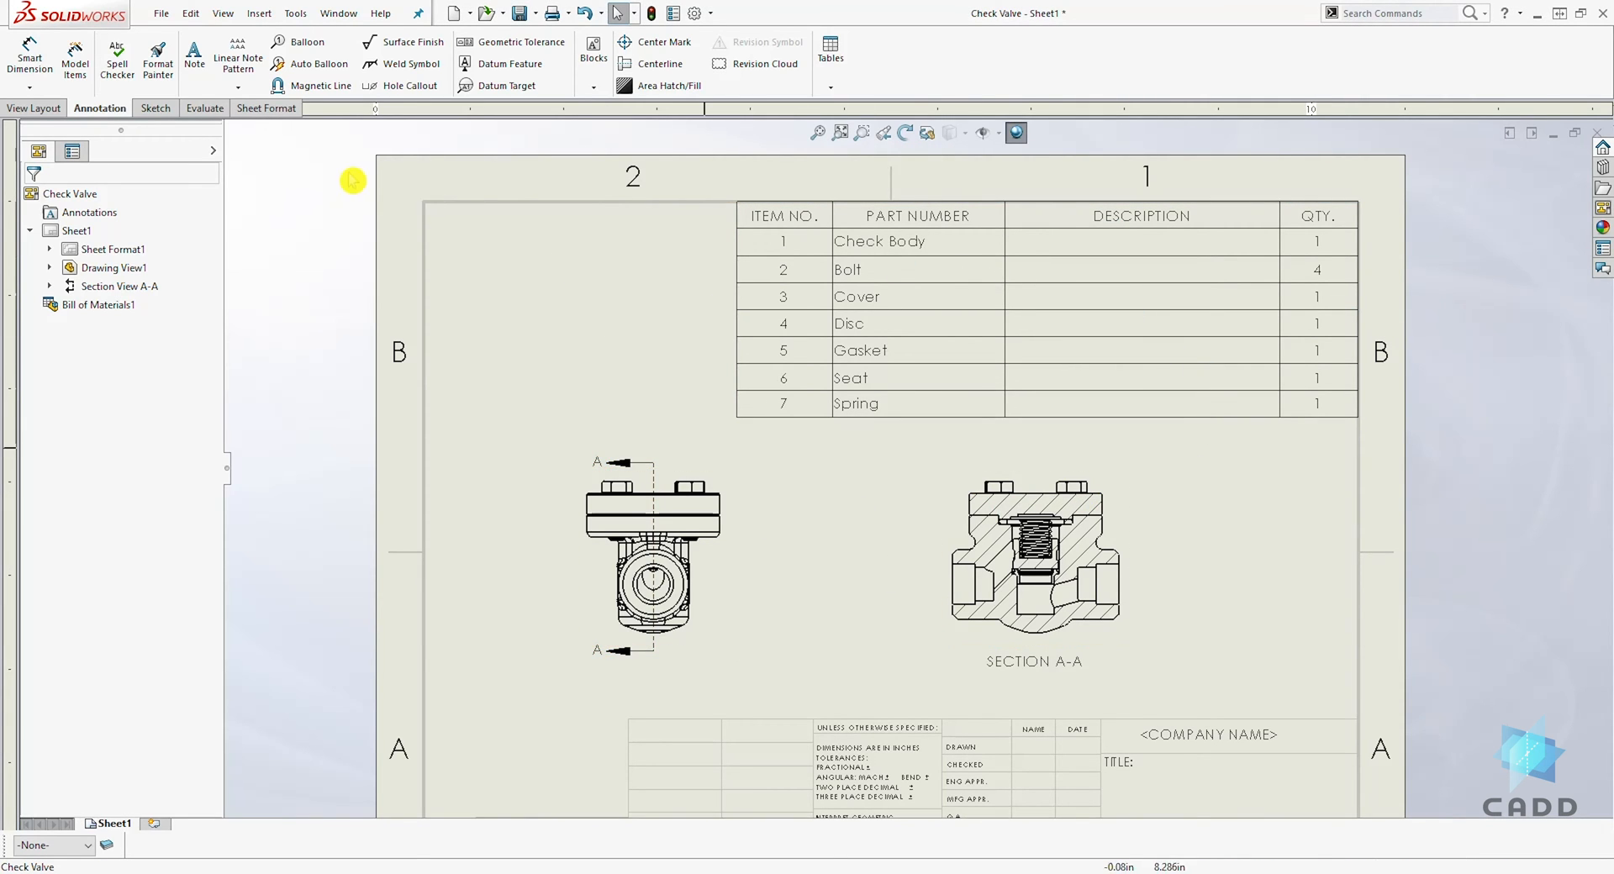
# Attach circular item-number balloons to the check body flange and the left bolt in the unsectioned valve view
pyautogui.click(320, 82)
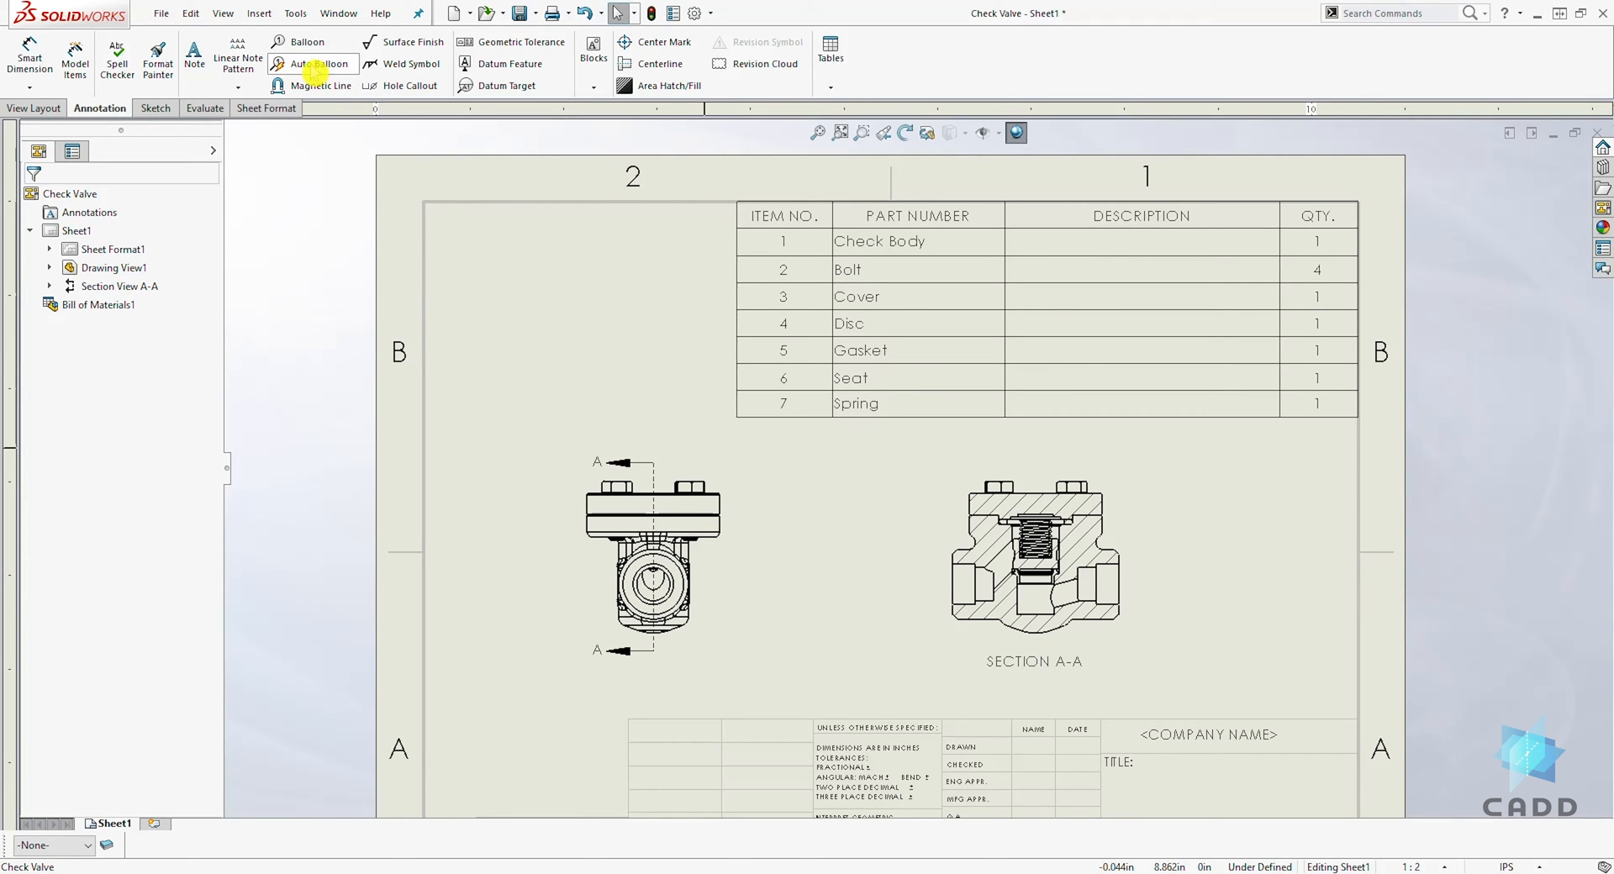
pyautogui.click(306, 42)
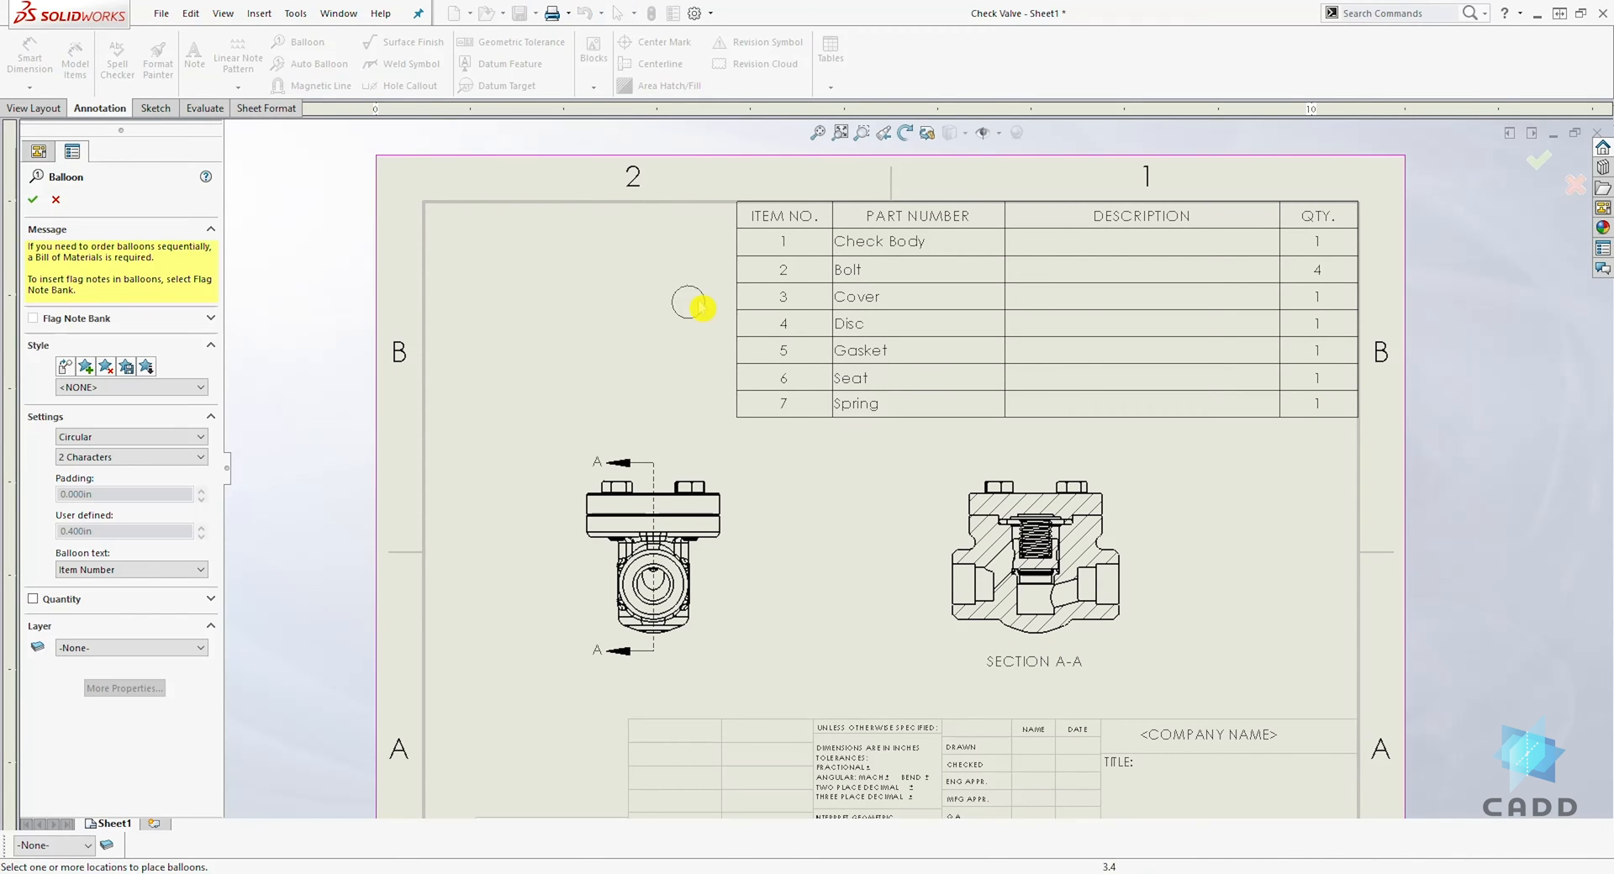
pyautogui.scroll(-2, 1109, 517)
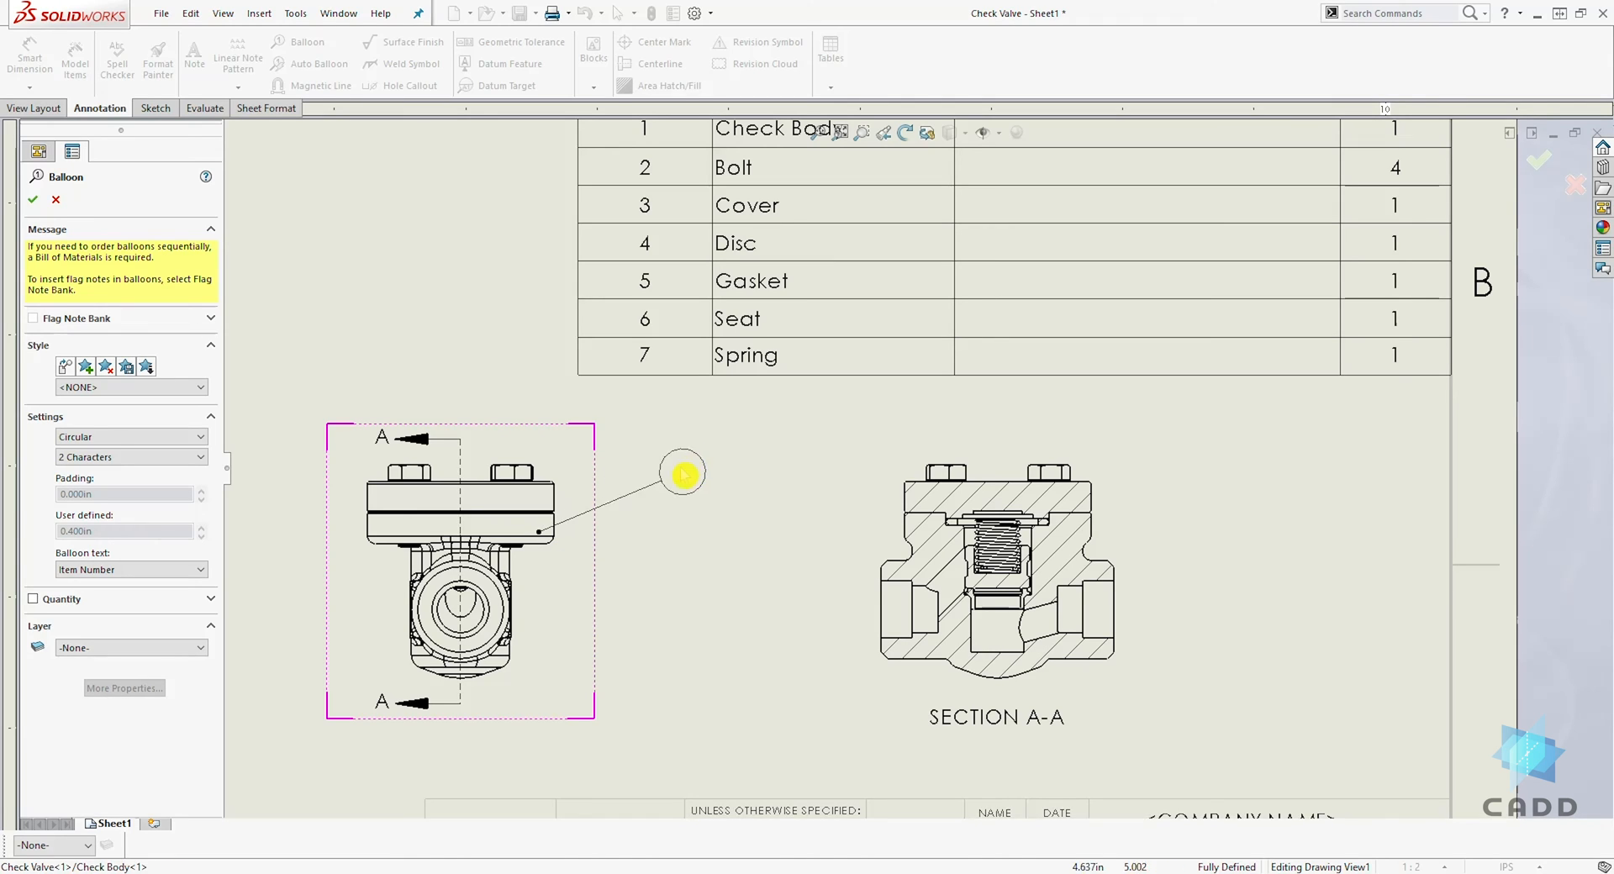
pyautogui.click(667, 486)
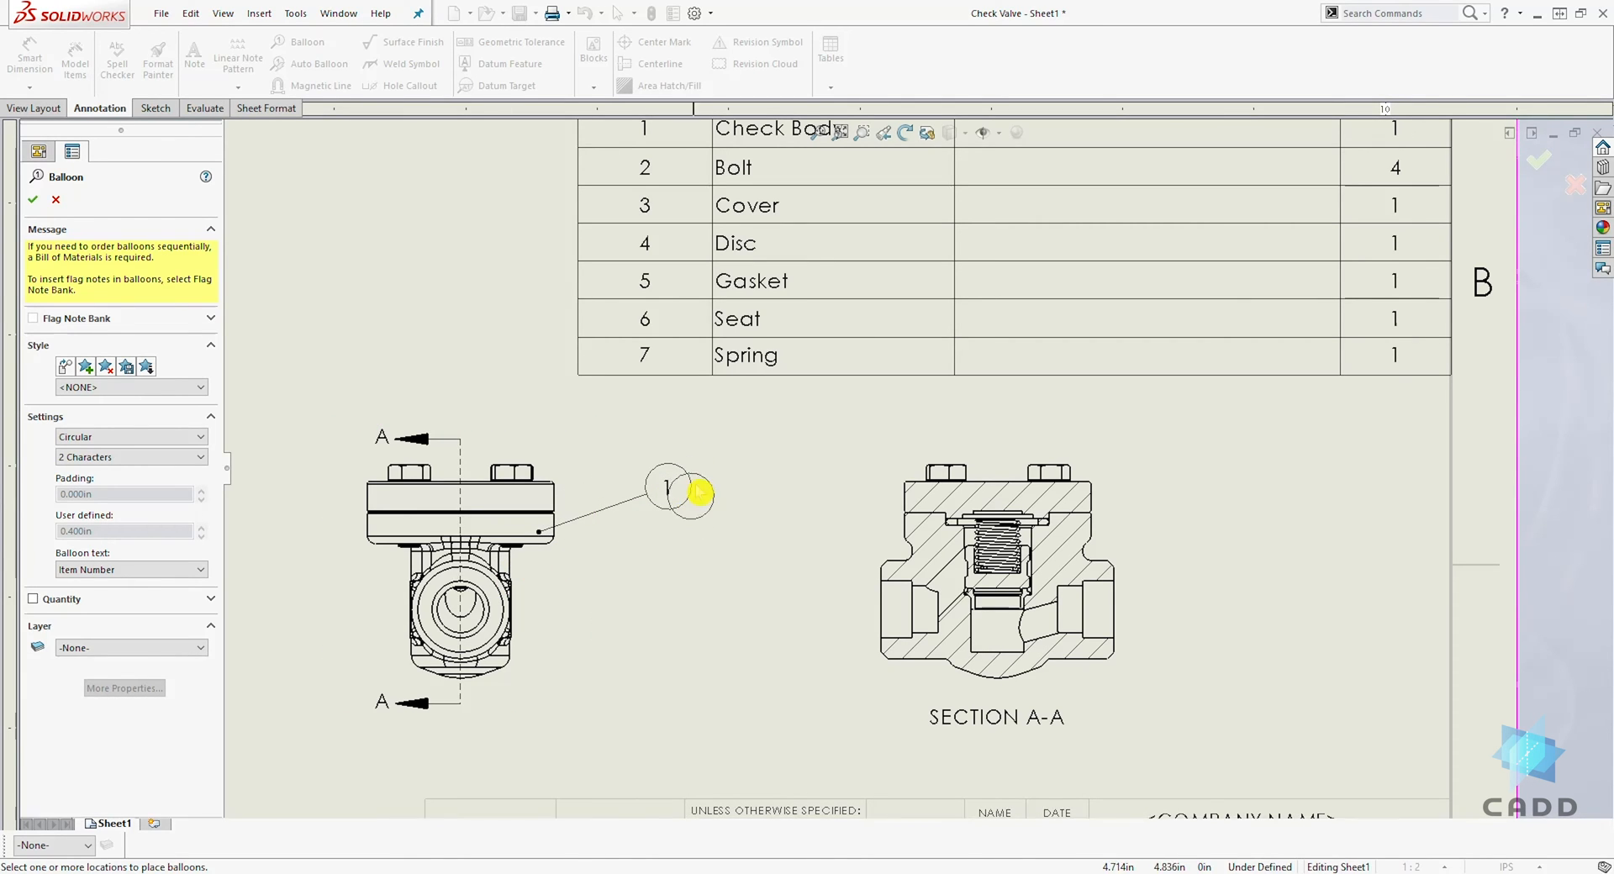
pyautogui.press('f')
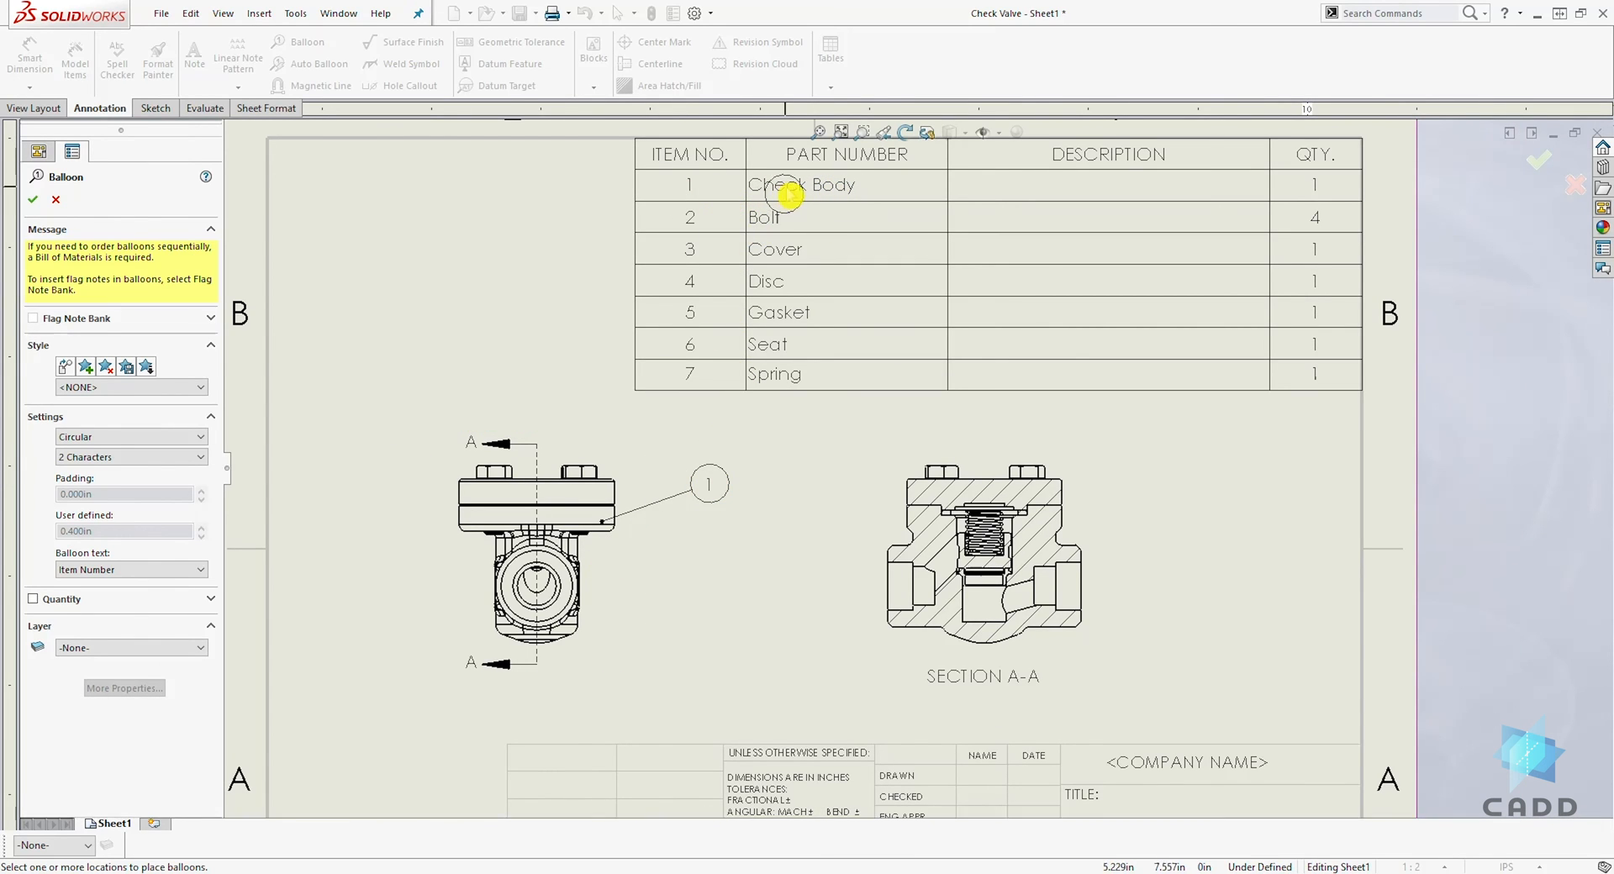
pyautogui.click(499, 476)
pyautogui.click(387, 389)
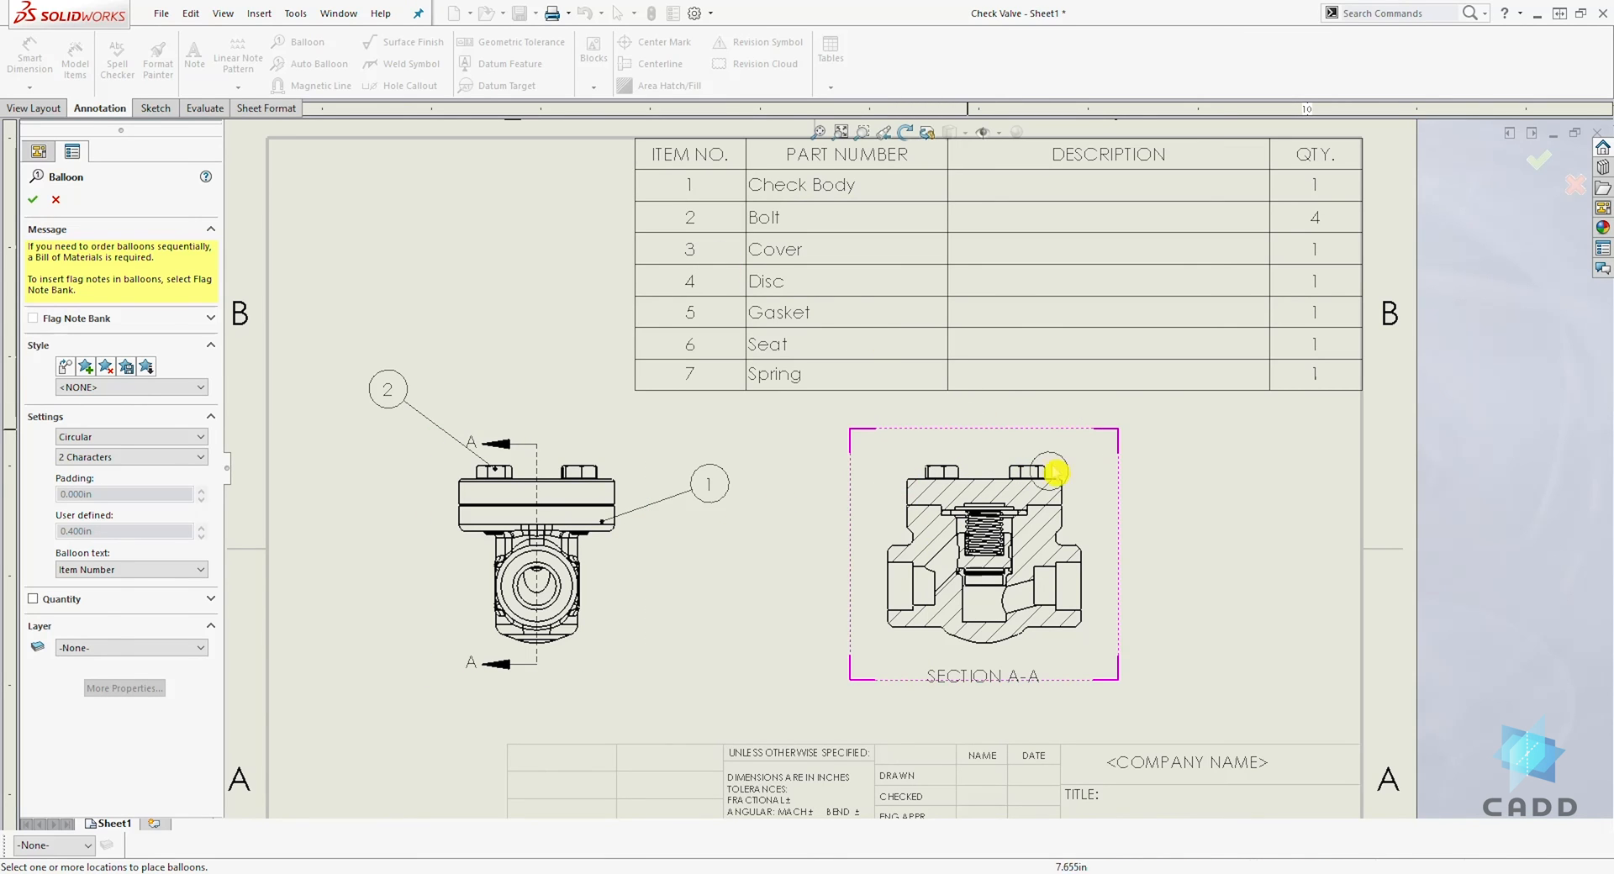
# Attach item-number balloons to the cover and the disc in section A-A, placing them on opposite sides of the view
pyautogui.click(1055, 496)
pyautogui.click(1127, 422)
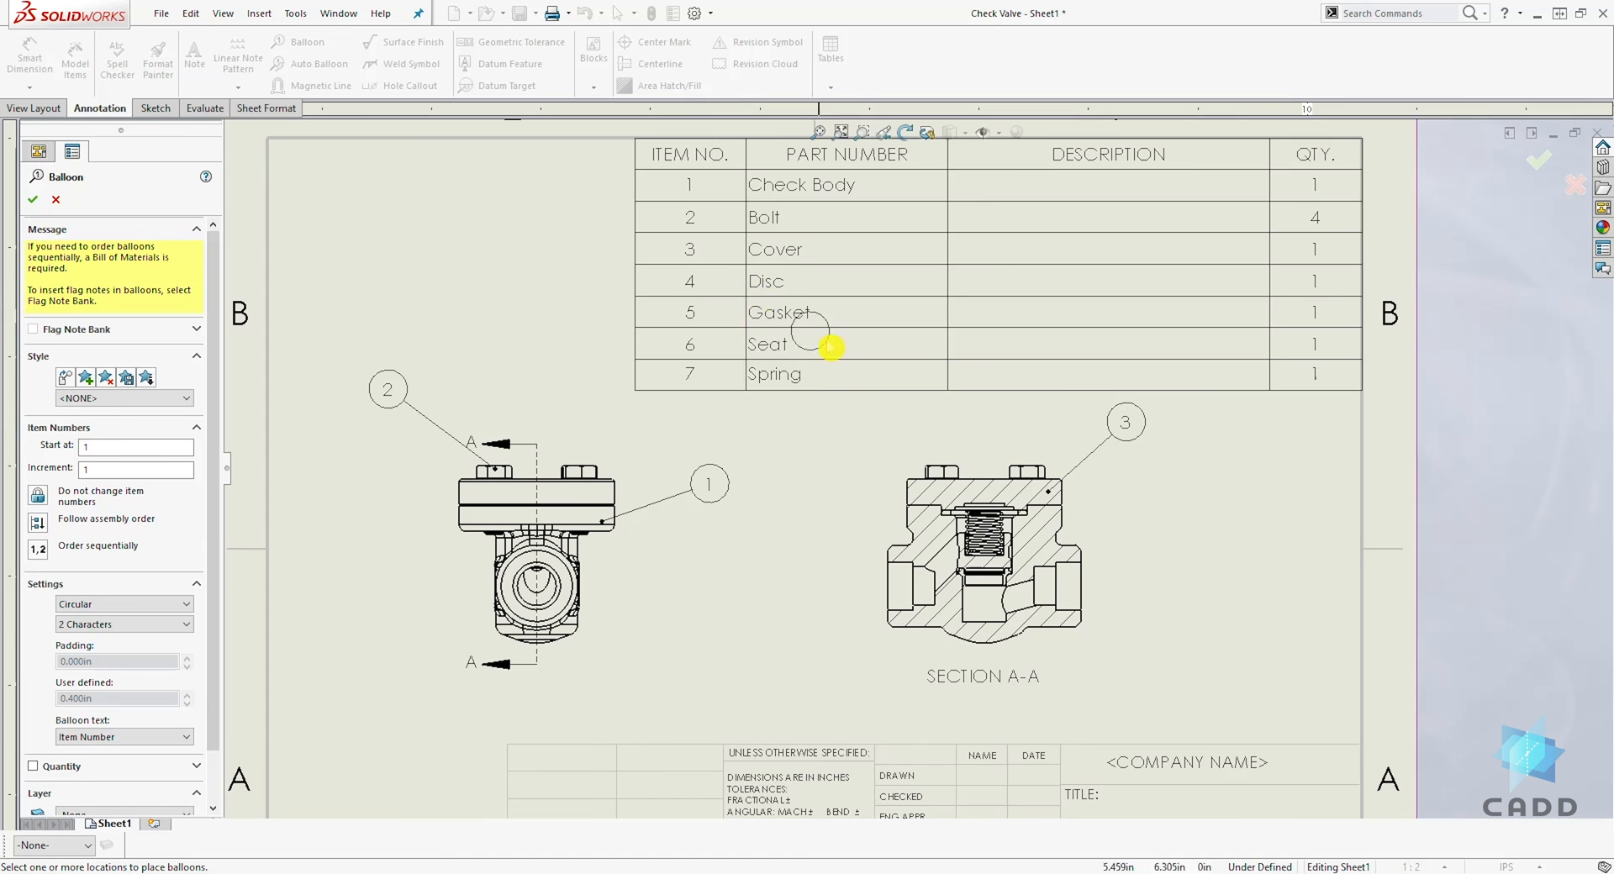
pyautogui.scroll(-5, 984, 574)
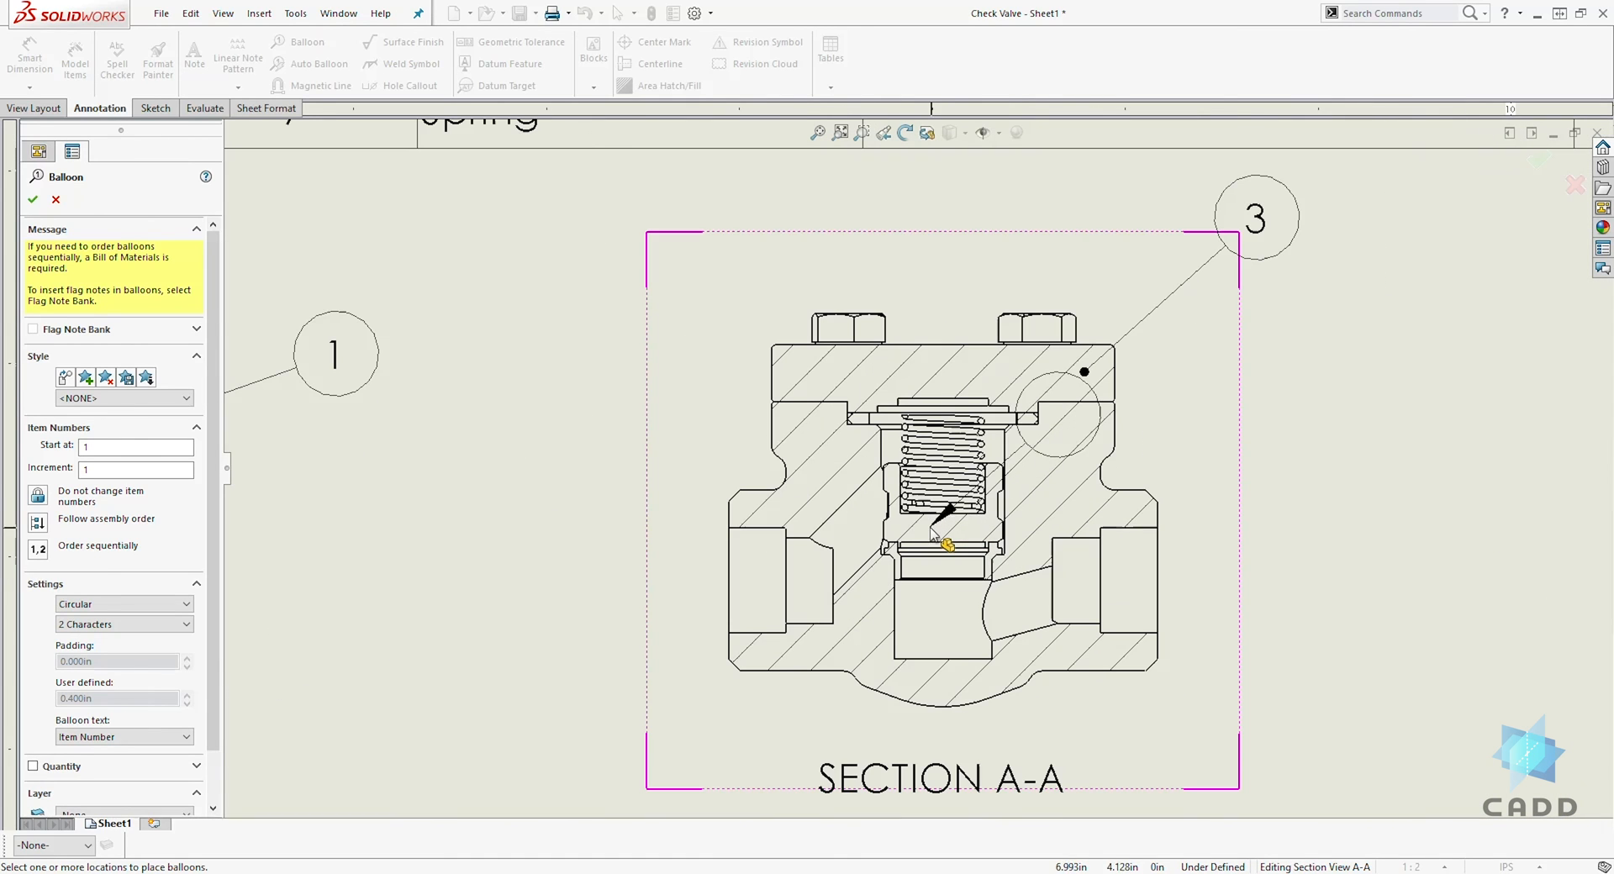
pyautogui.click(912, 527)
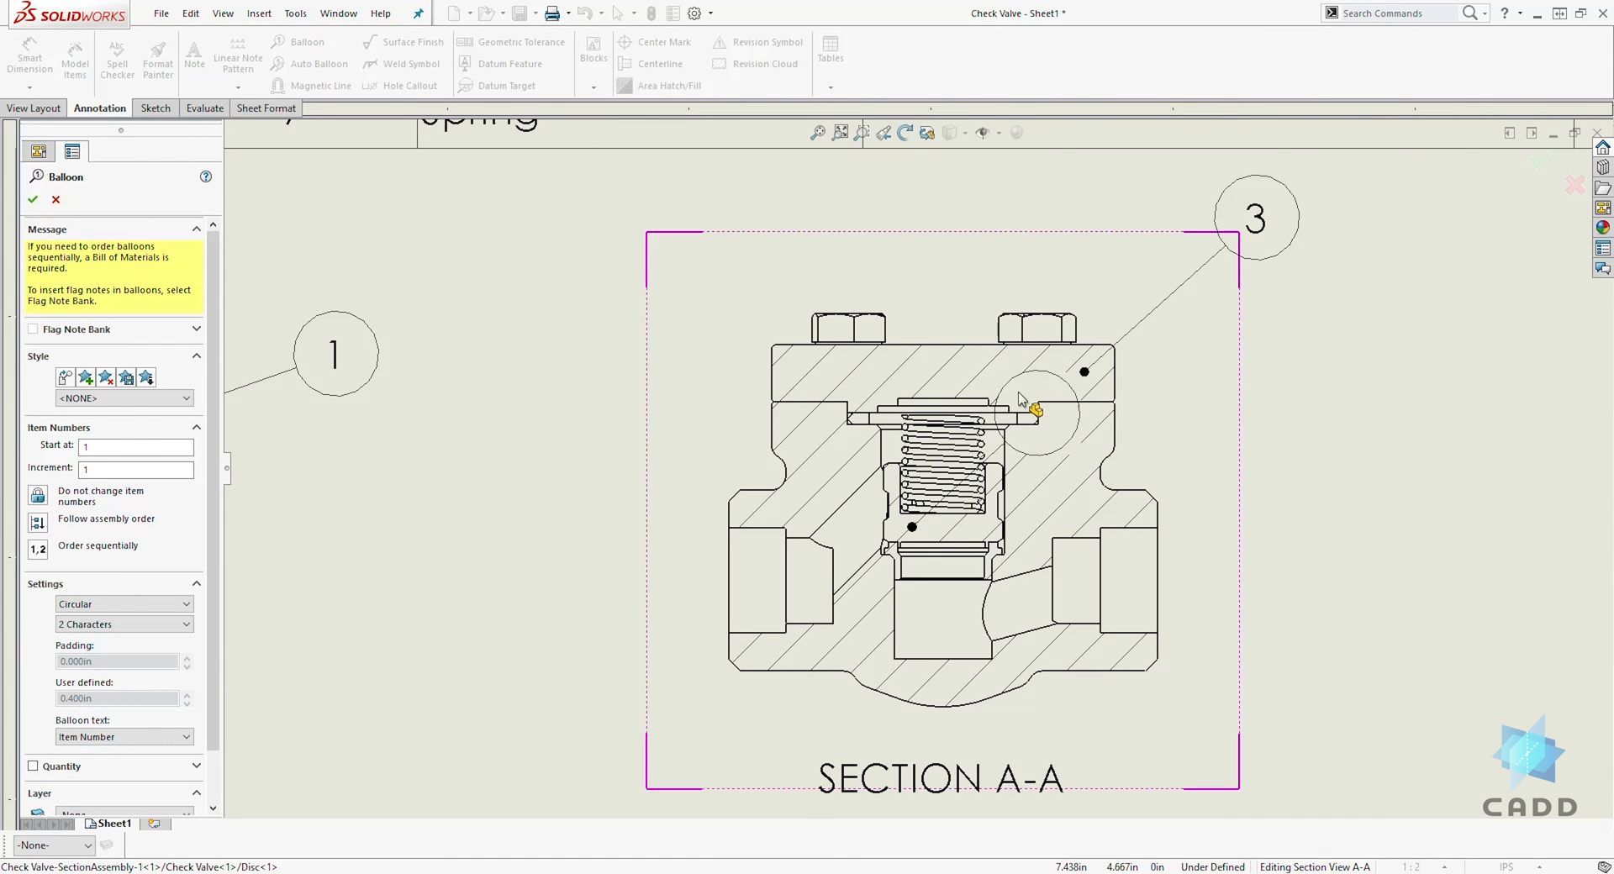
pyautogui.click(589, 309)
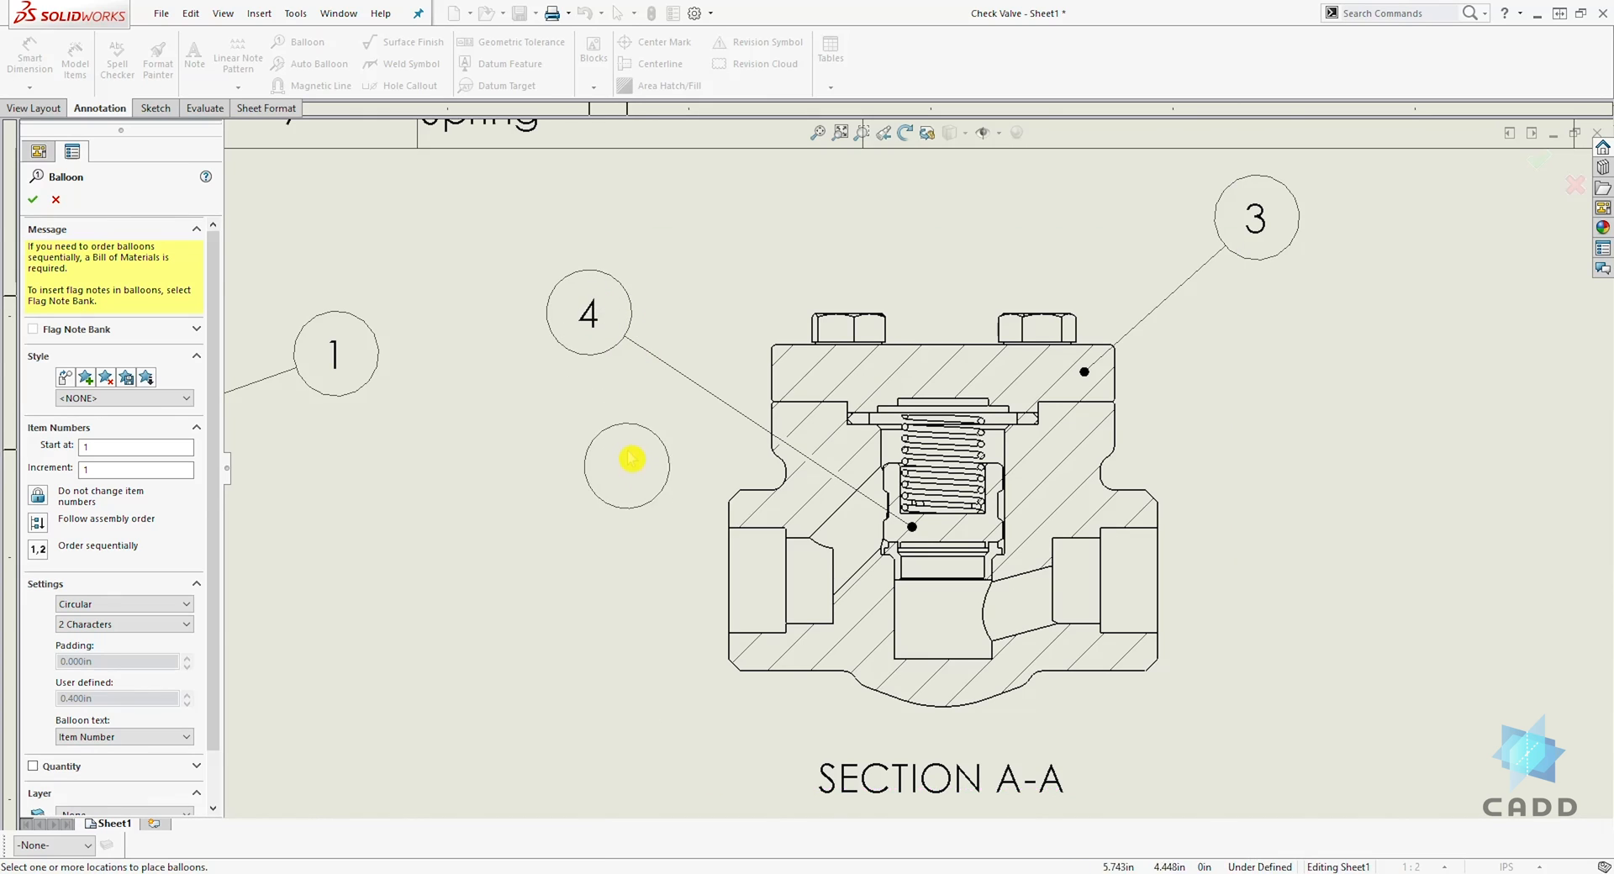
# Attach an item-number balloon to the gasket in section A-A, placing it above the cover between the disc and cover balloons
pyautogui.scroll(5, 631, 458)
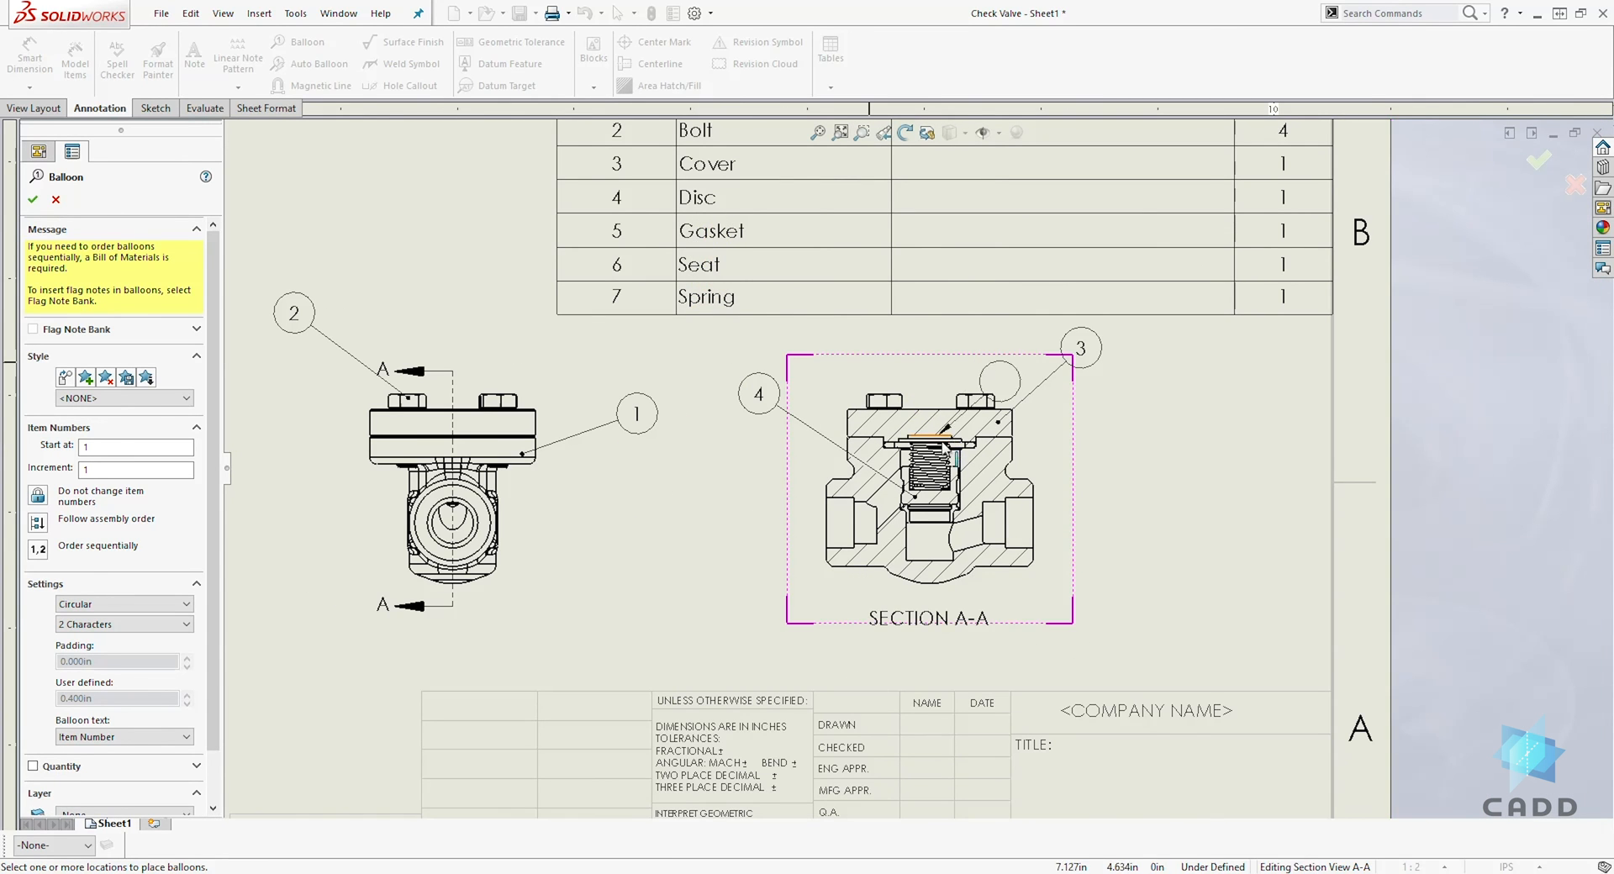
pyautogui.scroll(-5, 945, 447)
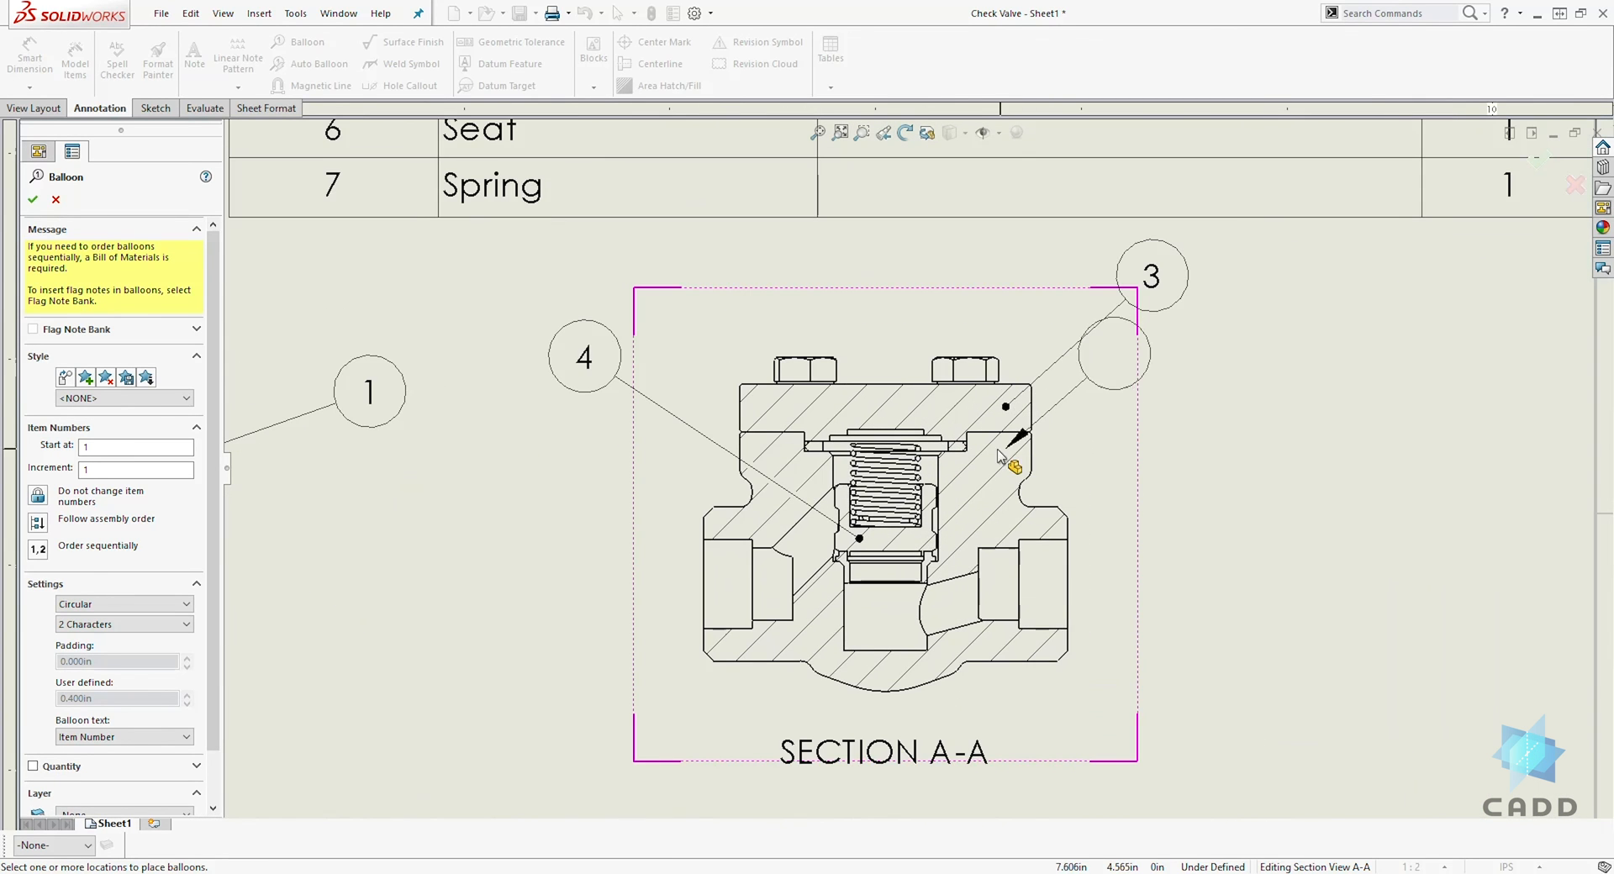
pyautogui.click(950, 454)
pyautogui.click(859, 232)
# Attach an item-number balloon to the seat in section A-A, placing it at the lower left of the view below the disc balloon
pyautogui.scroll(5, 939, 398)
pyautogui.scroll(-1, 642, 324)
pyautogui.scroll(1, 628, 259)
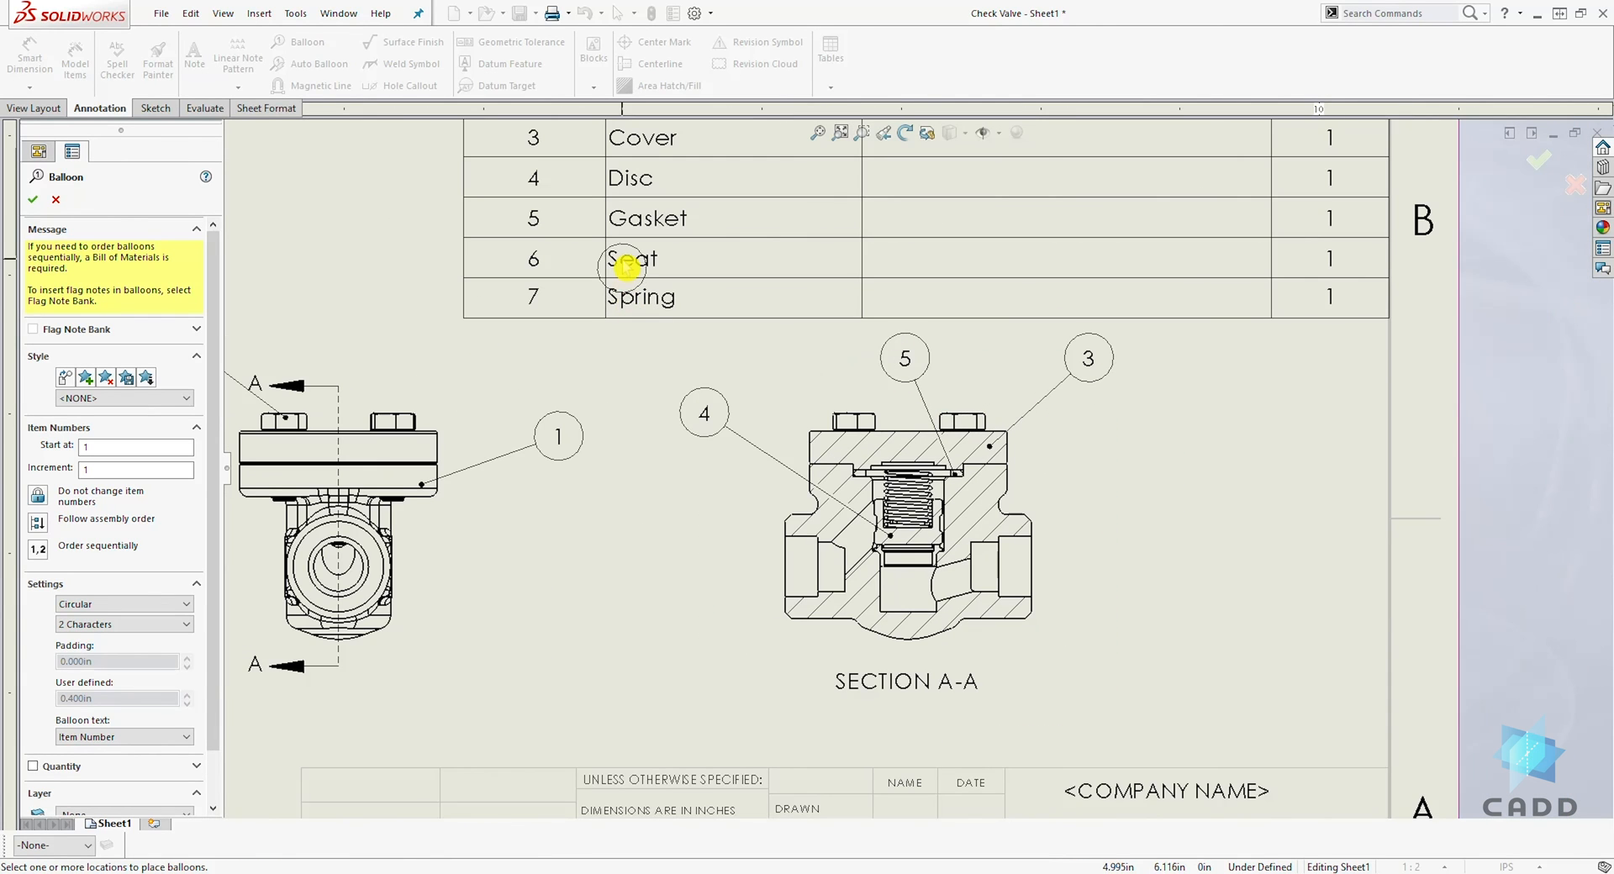
pyautogui.scroll(-3, 921, 440)
pyautogui.scroll(-2, 941, 664)
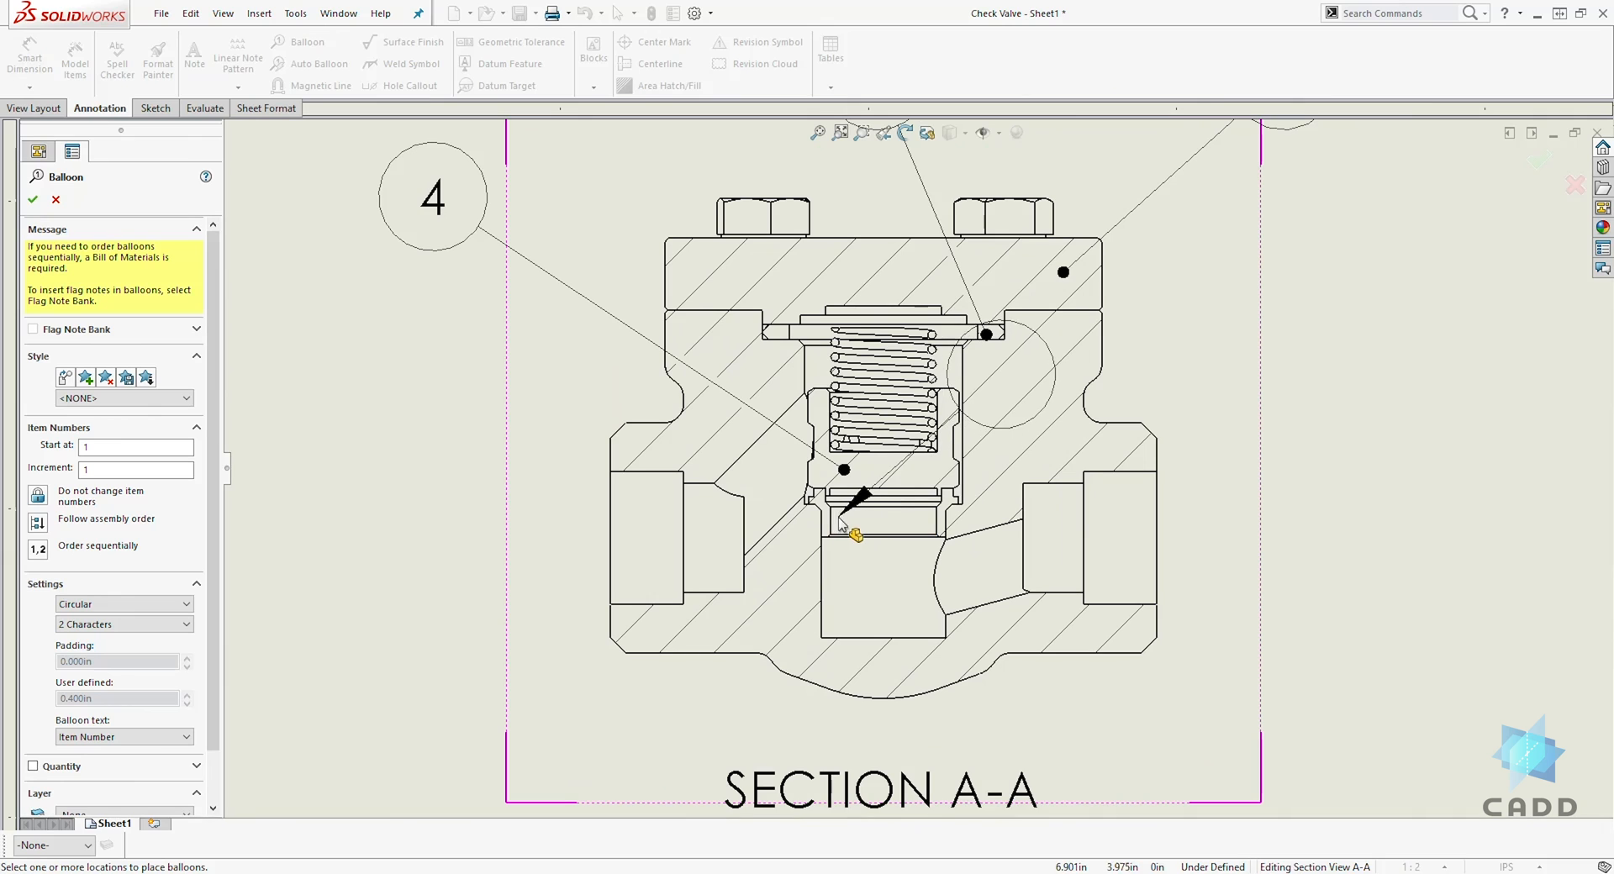
pyautogui.click(845, 526)
pyautogui.scroll(3, 893, 433)
pyautogui.moveTo(881, 405); pyautogui.dragTo(1021, 214, button='middle')
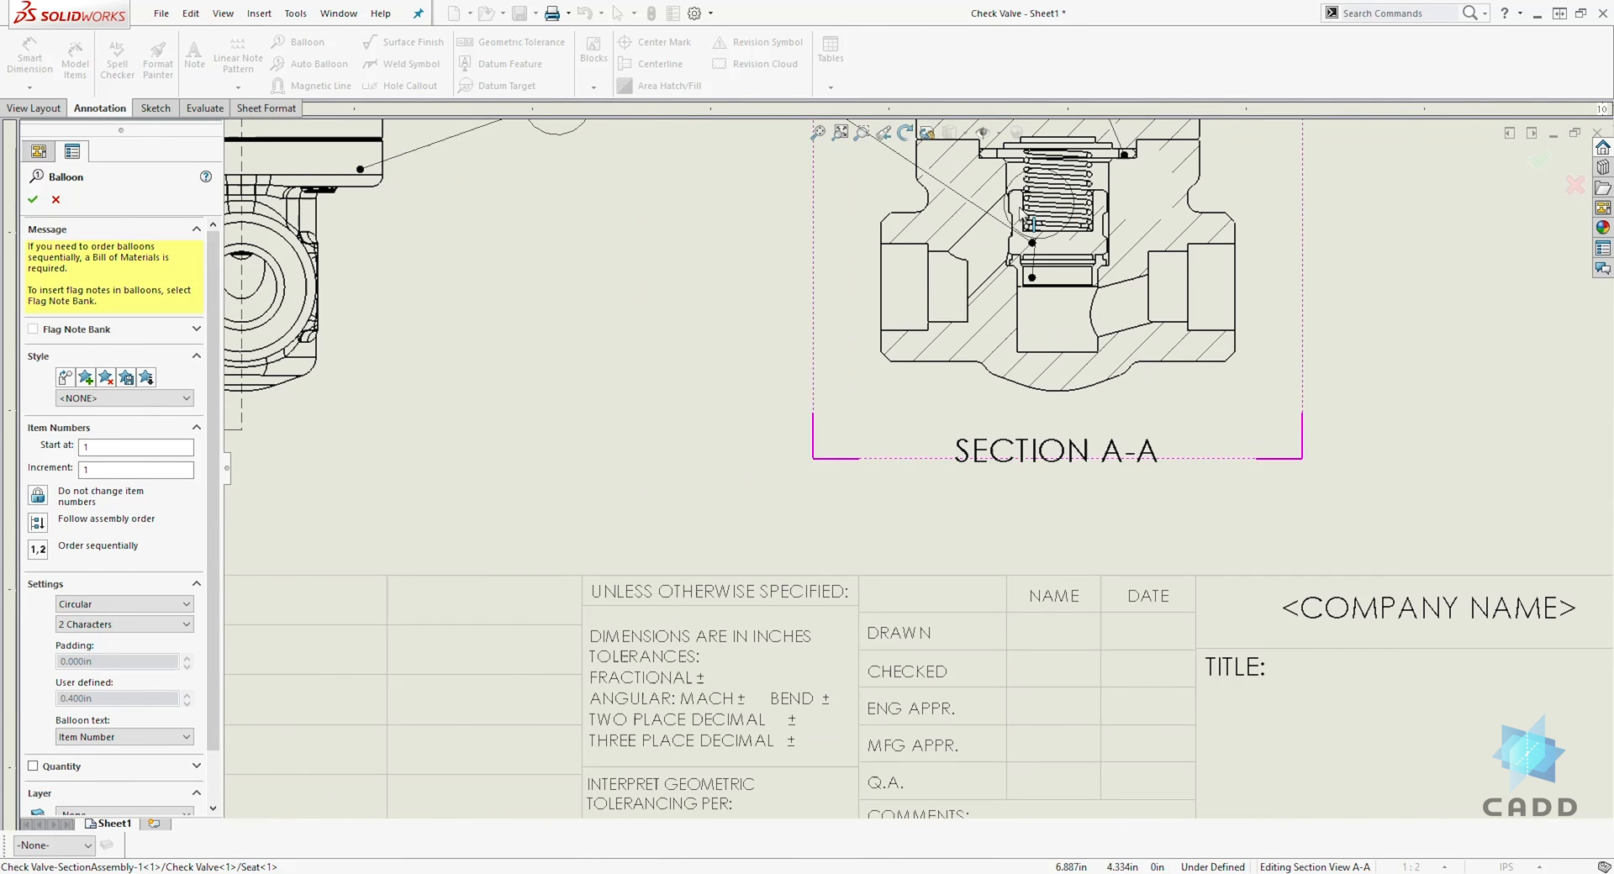
pyautogui.click(805, 404)
pyautogui.scroll(3, 815, 353)
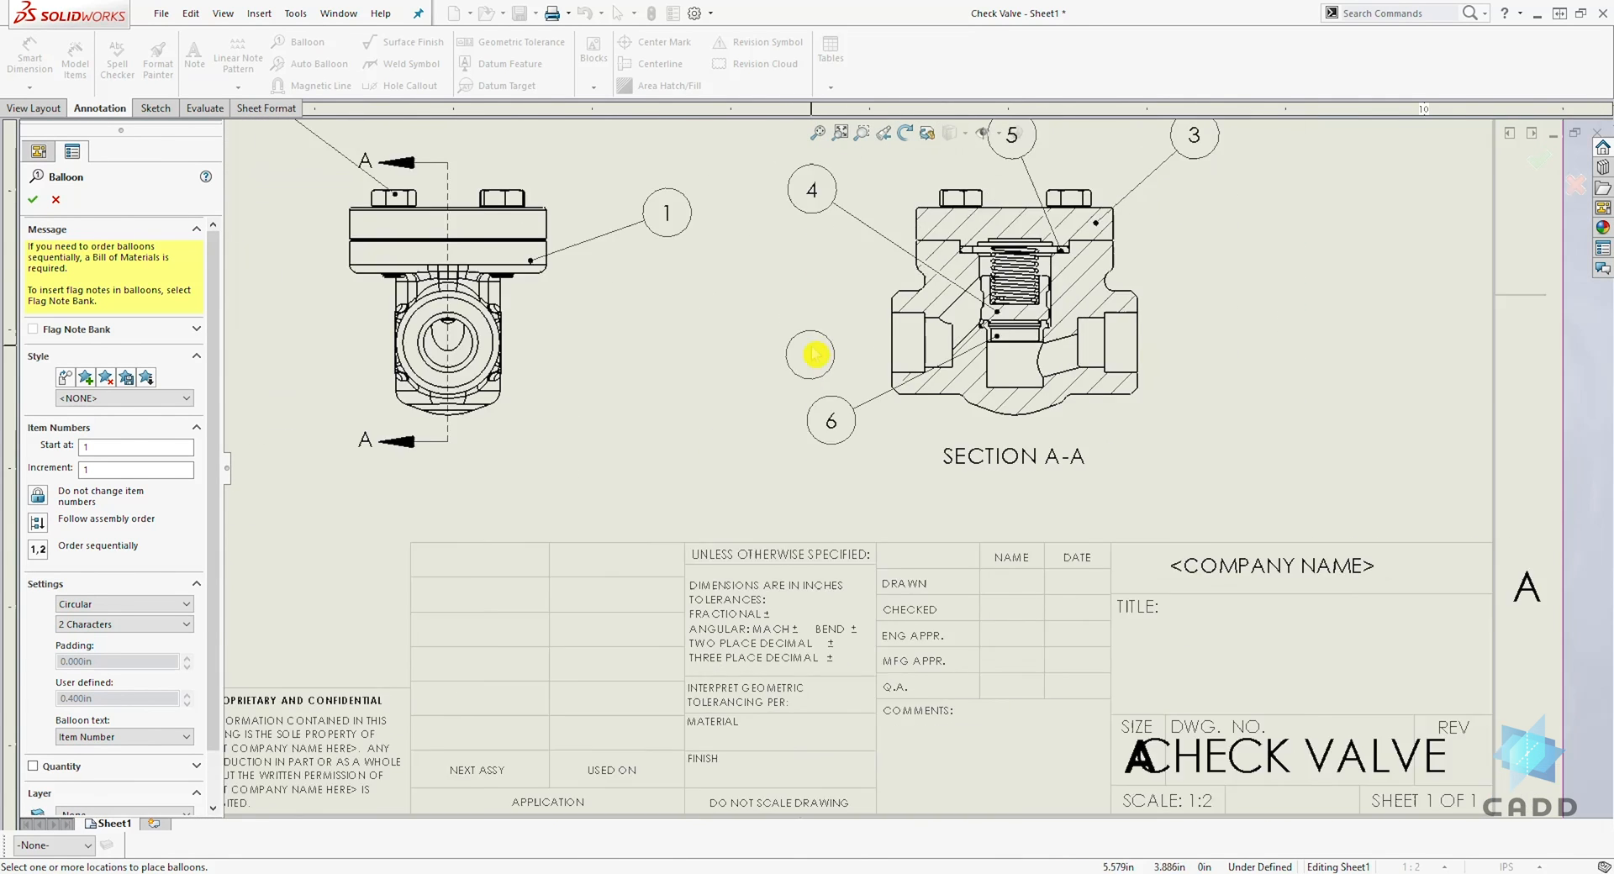
# Attach an item-number balloon to the spring in section A-A, placing it right of the valve body, and finish placing balloons
pyautogui.scroll(-4, 992, 370)
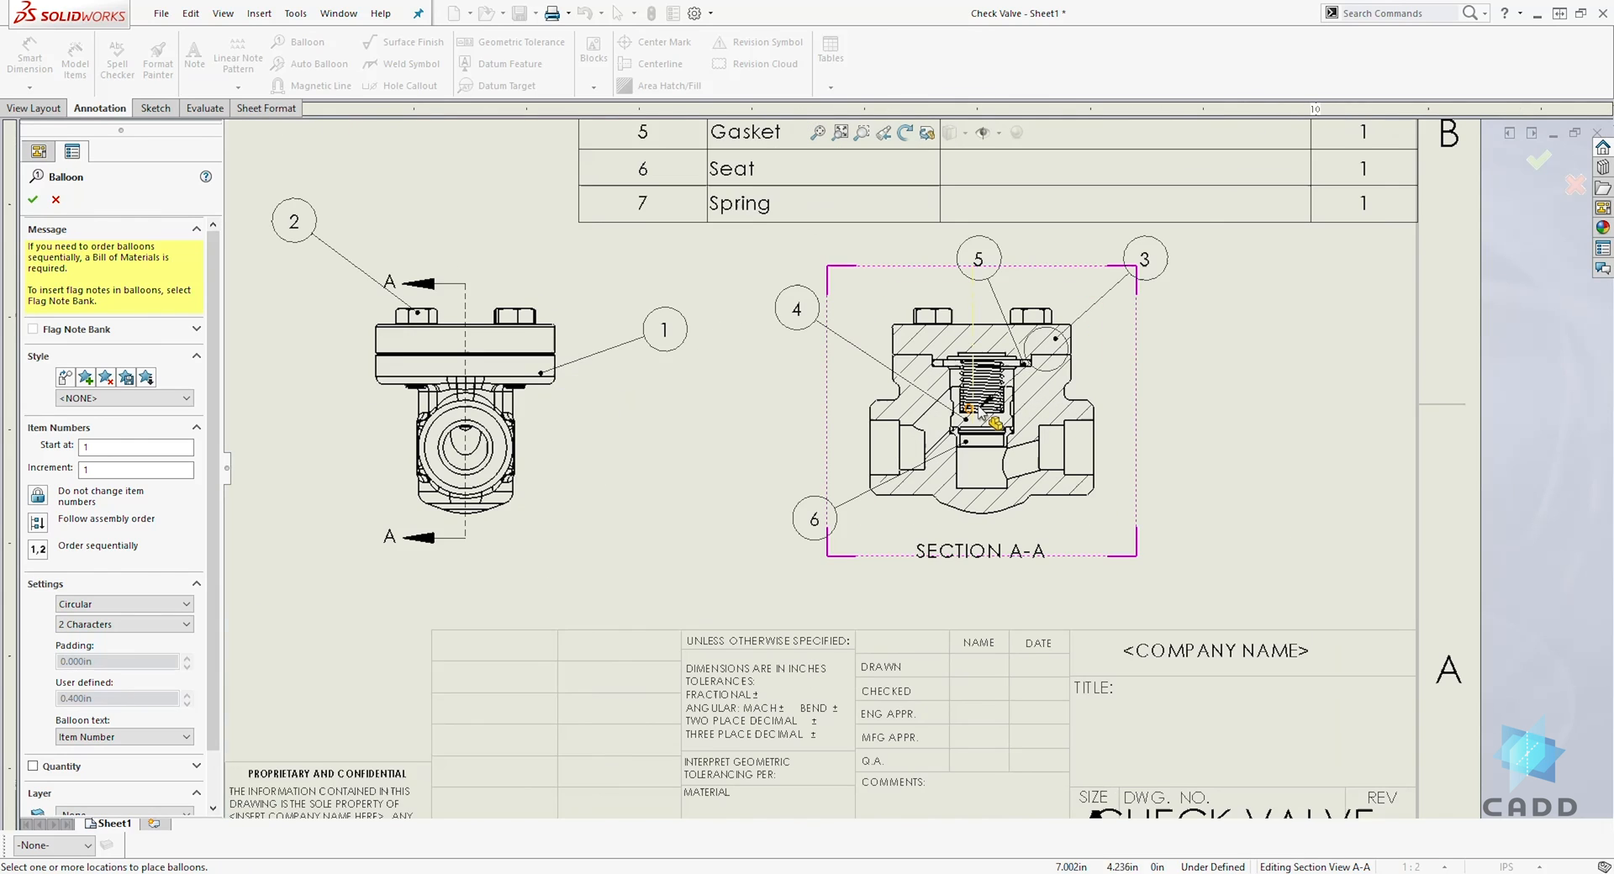
pyautogui.scroll(-2, 968, 427)
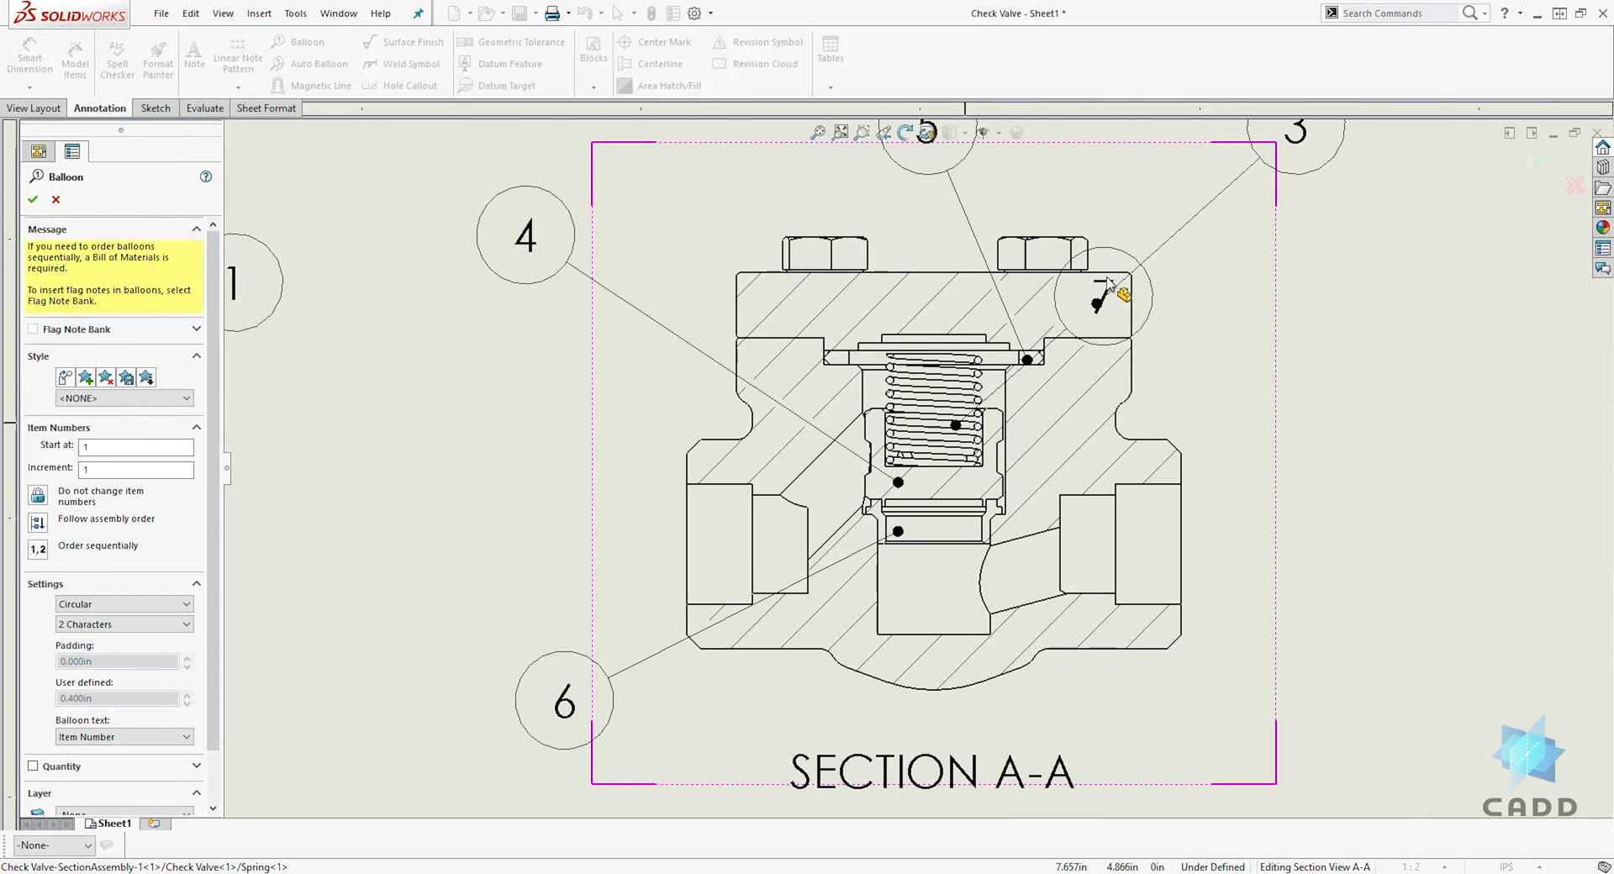
pyautogui.scroll(3, 1144, 331)
pyautogui.click(1101, 535)
pyautogui.press('Escape')
pyautogui.scroll(-2, 909, 526)
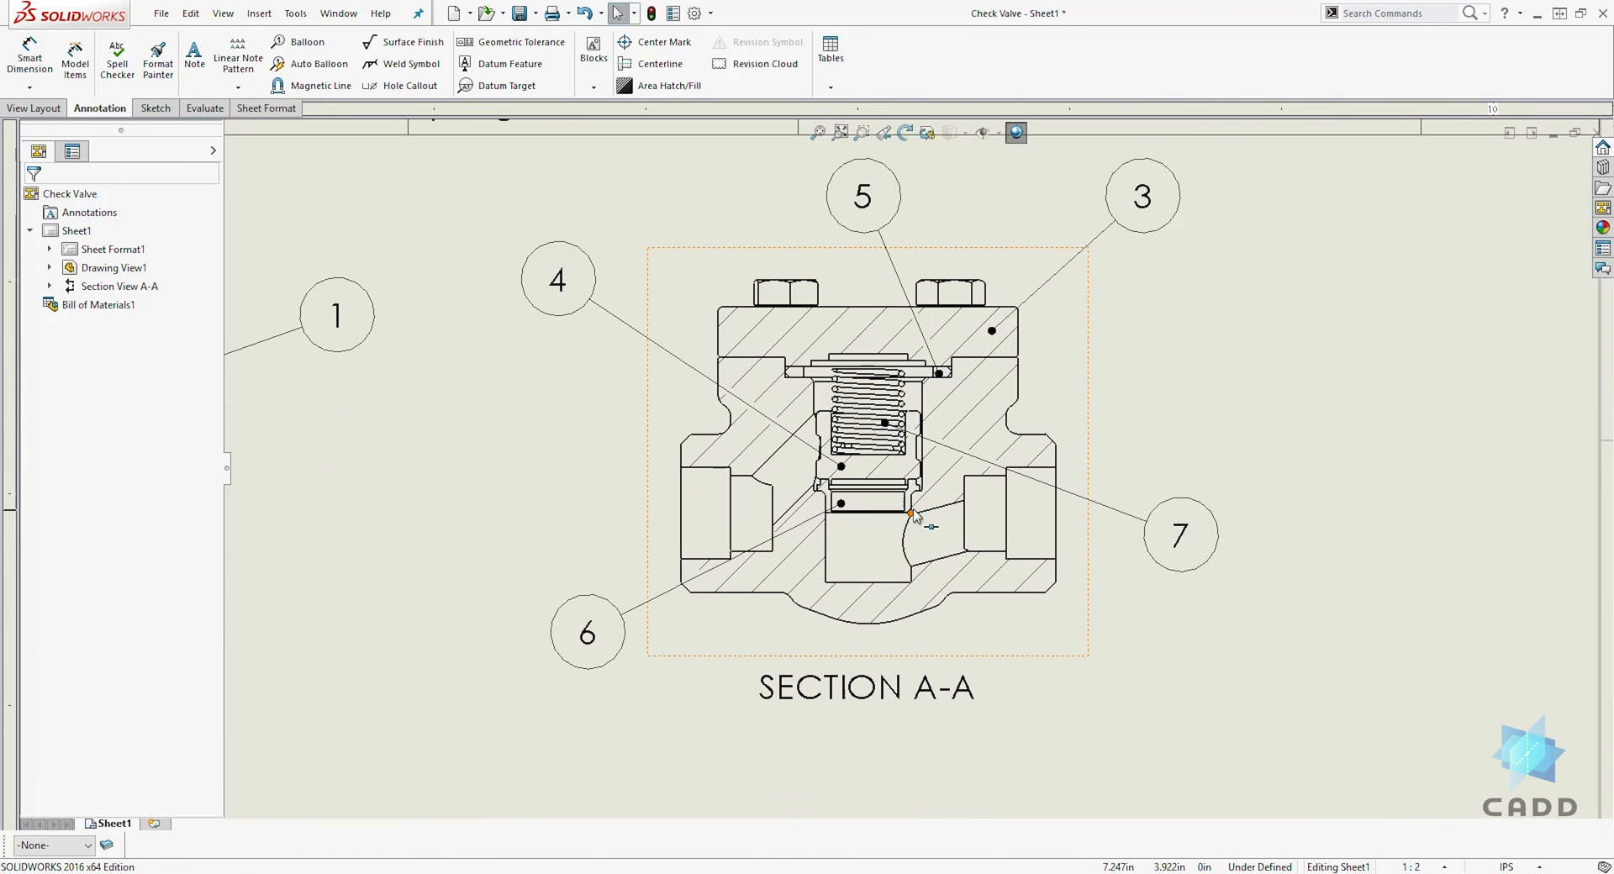
pyautogui.scroll(3, 908, 525)
pyautogui.scroll(4, 889, 449)
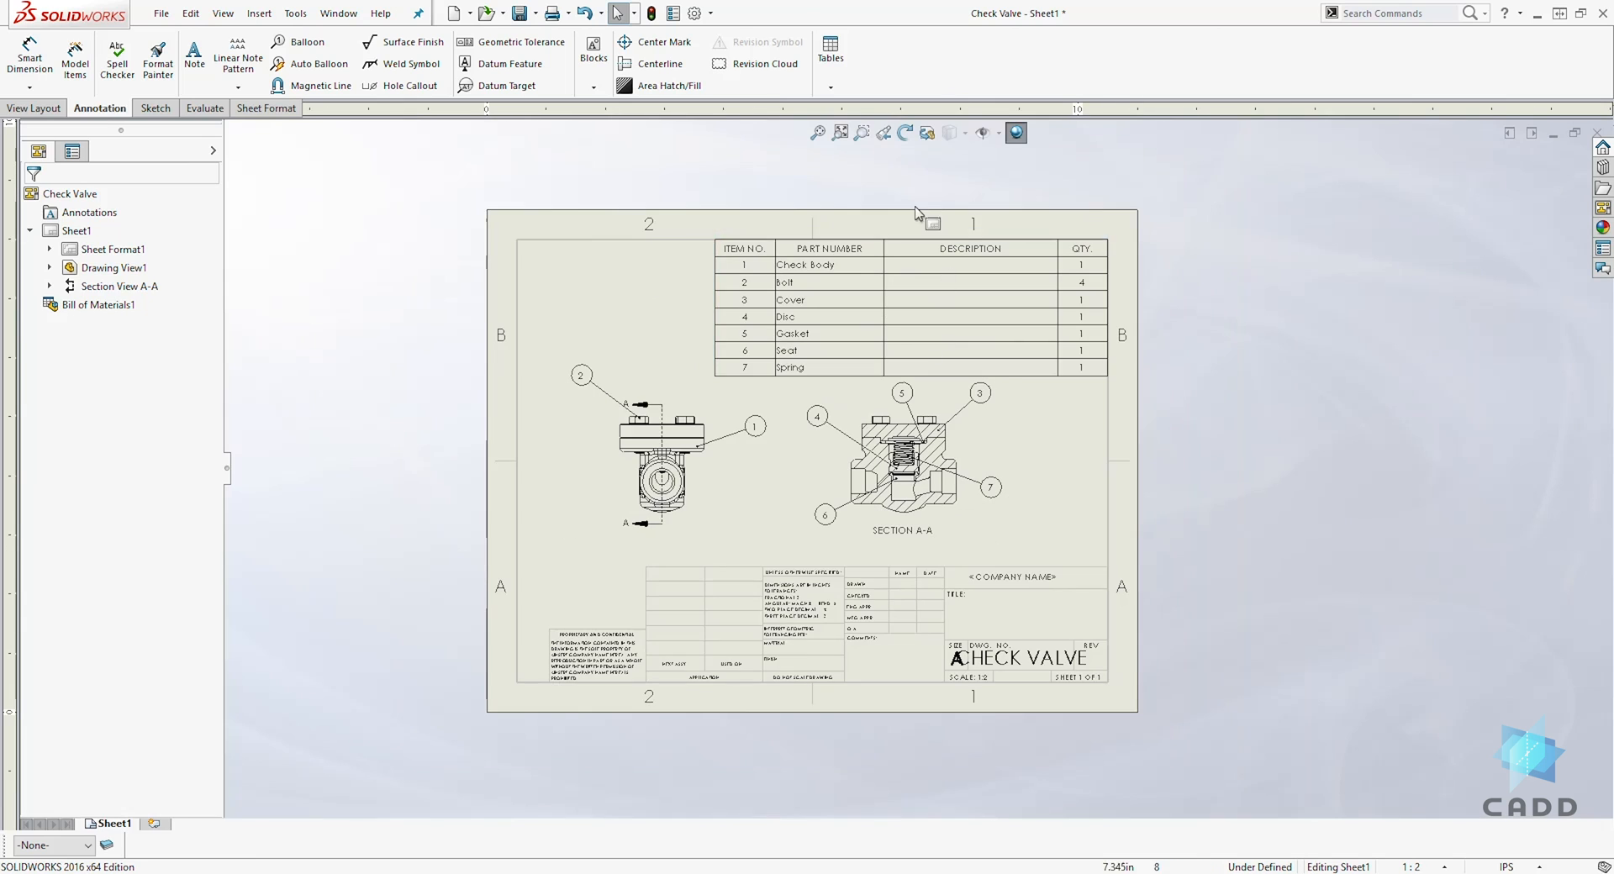
pyautogui.scroll(-3, 925, 434)
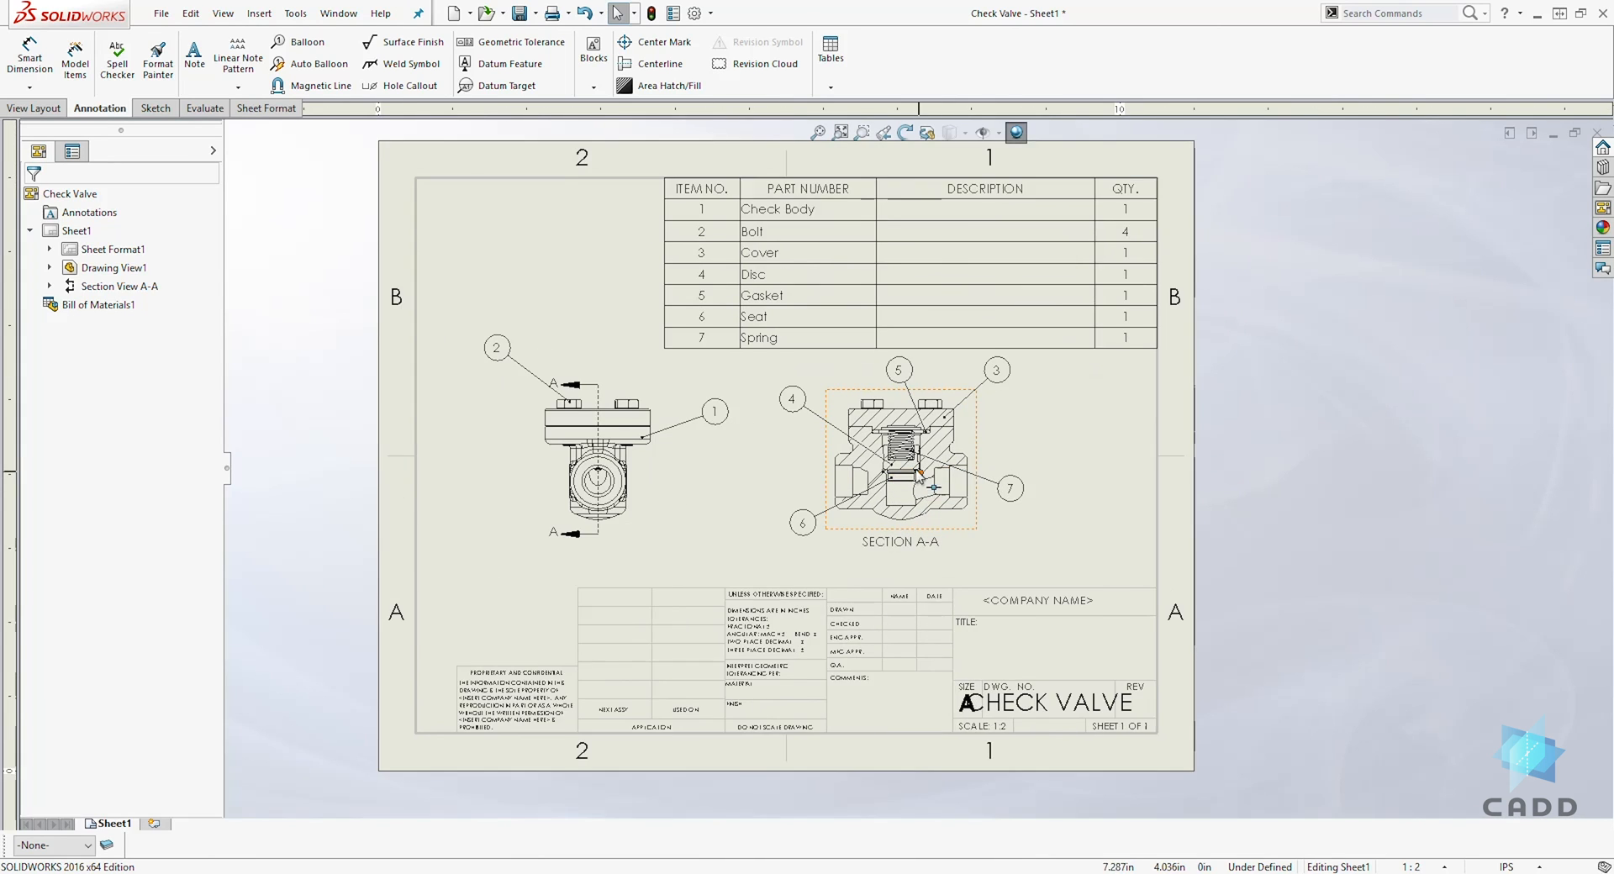